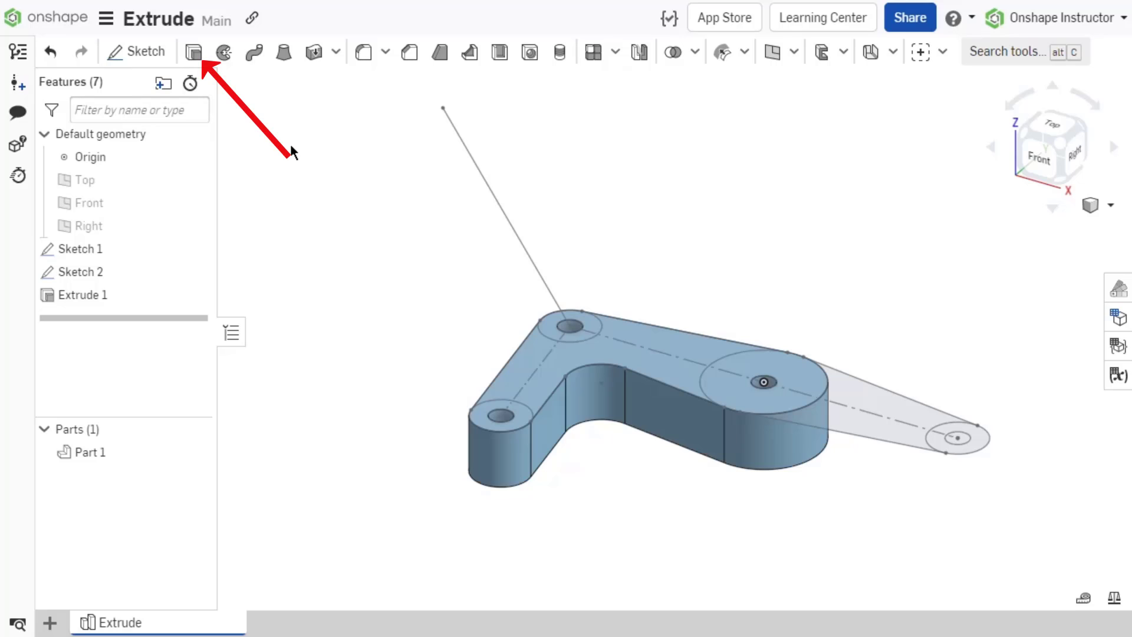
Step: Start an Add extrude on Sketch 1's large circle, tangent band and small circle regions
{"action": "left_click", "coordinate": [195, 53]}
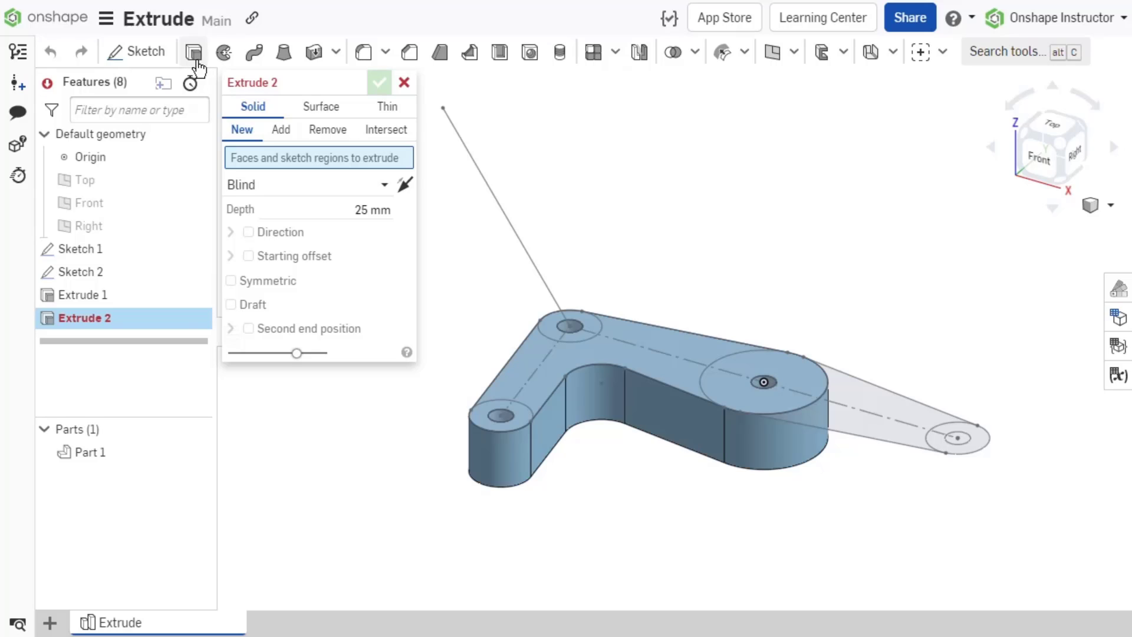
{"action": "left_click", "coordinate": [145, 250]}
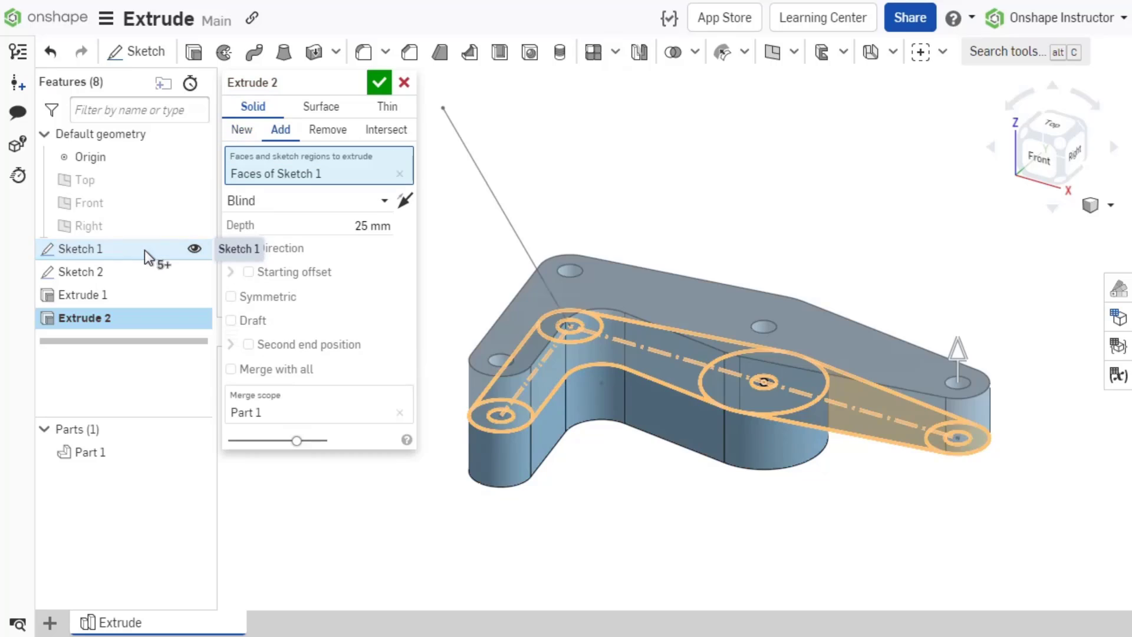
{"action": "left_click", "coordinate": [144, 250]}
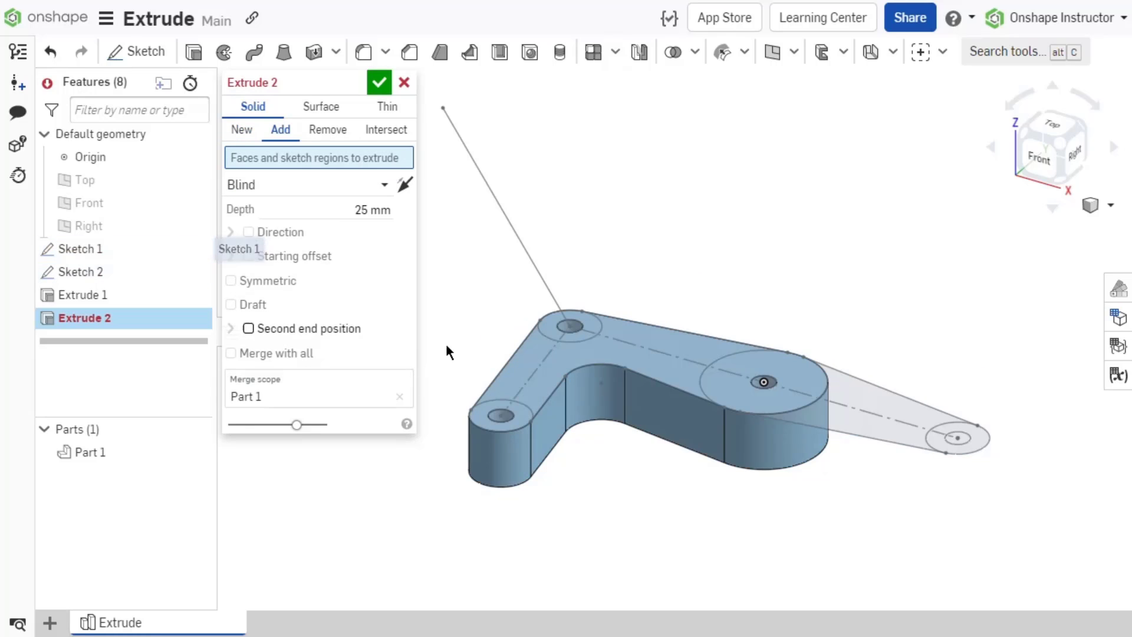
{"action": "left_click", "coordinate": [750, 395]}
{"action": "left_click", "coordinate": [890, 427]}
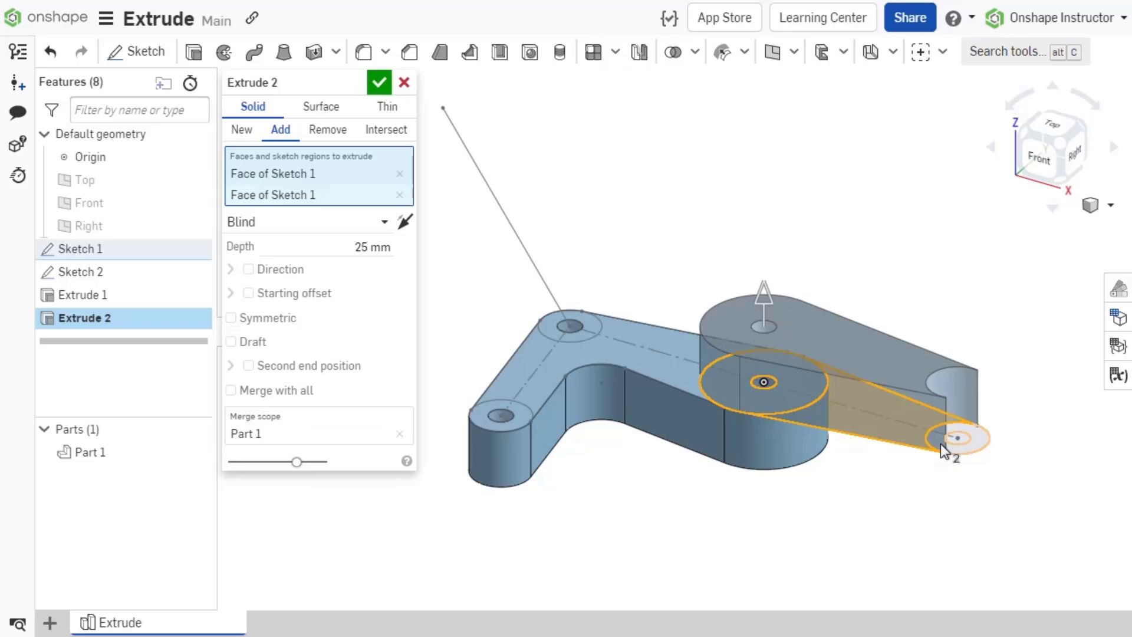
{"action": "left_click", "coordinate": [944, 451]}
Step: Clear those regions, try the notch and inner faces, then select the part's top face
{"action": "left_click", "coordinate": [427, 157]}
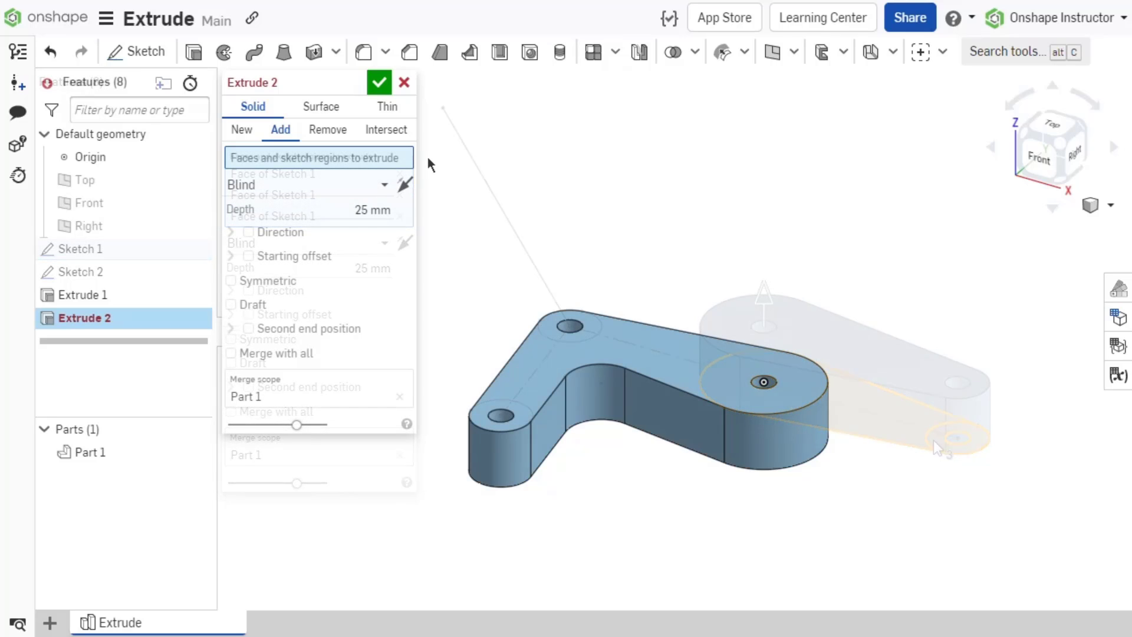
{"action": "left_click", "coordinate": [561, 415]}
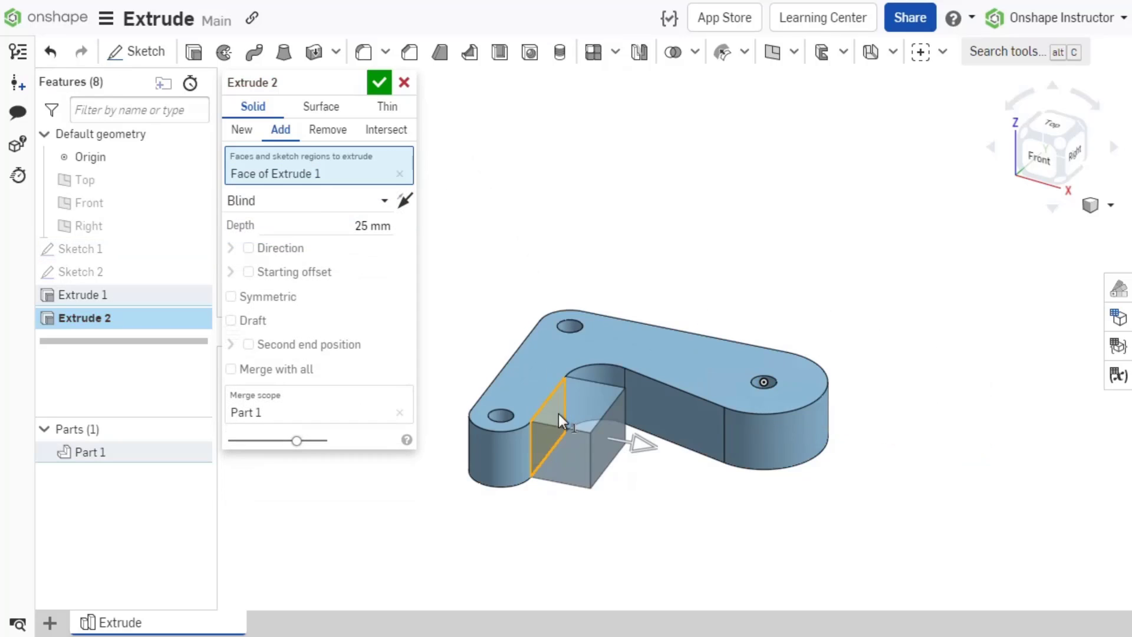
{"action": "left_click", "coordinate": [559, 414]}
{"action": "left_click", "coordinate": [645, 412]}
{"action": "left_click", "coordinate": [645, 413]}
{"action": "left_click", "coordinate": [629, 349]}
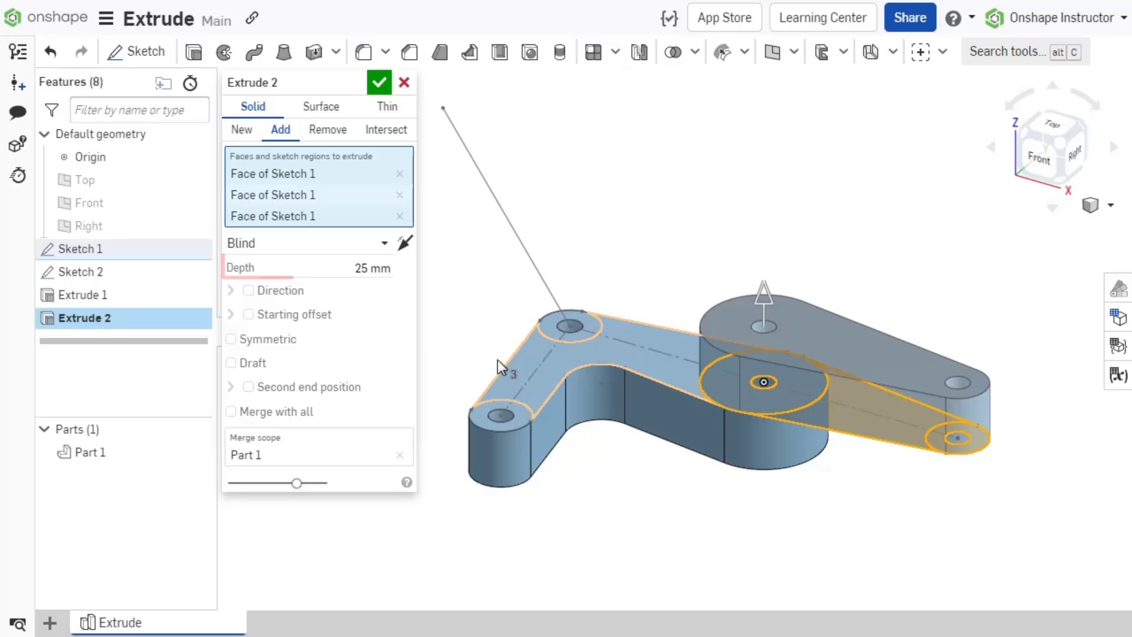
Step: Make the extrude 30 mm deep as a Blind end type, rising upward
{"action": "left_click", "coordinate": [343, 265]}
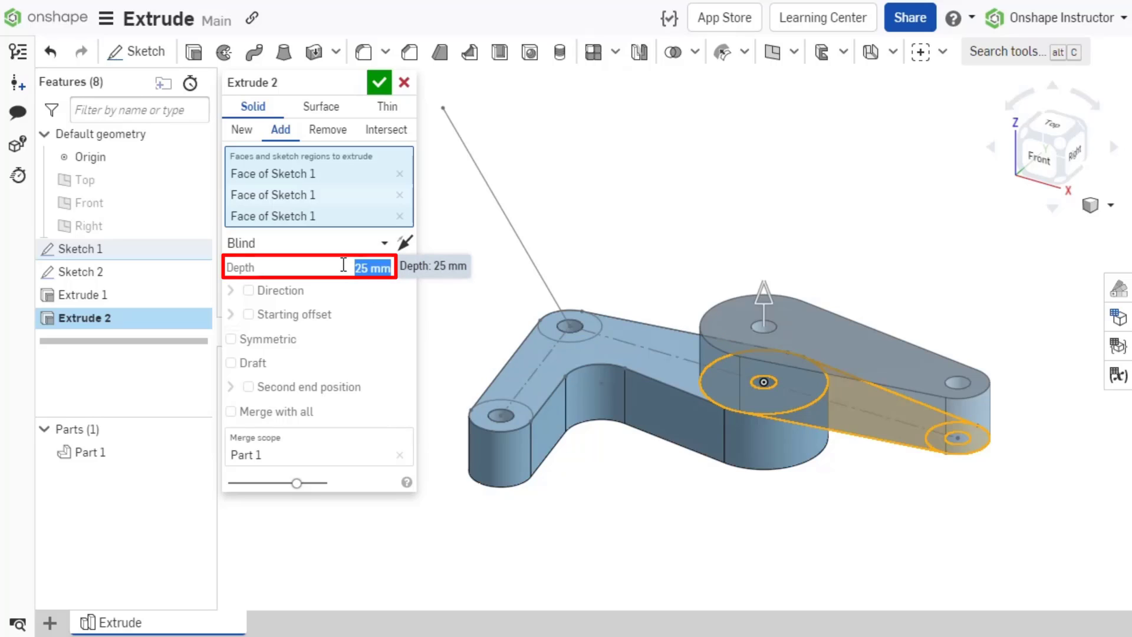
{"action": "type", "text": "30"}
{"action": "key", "text": "Return"}
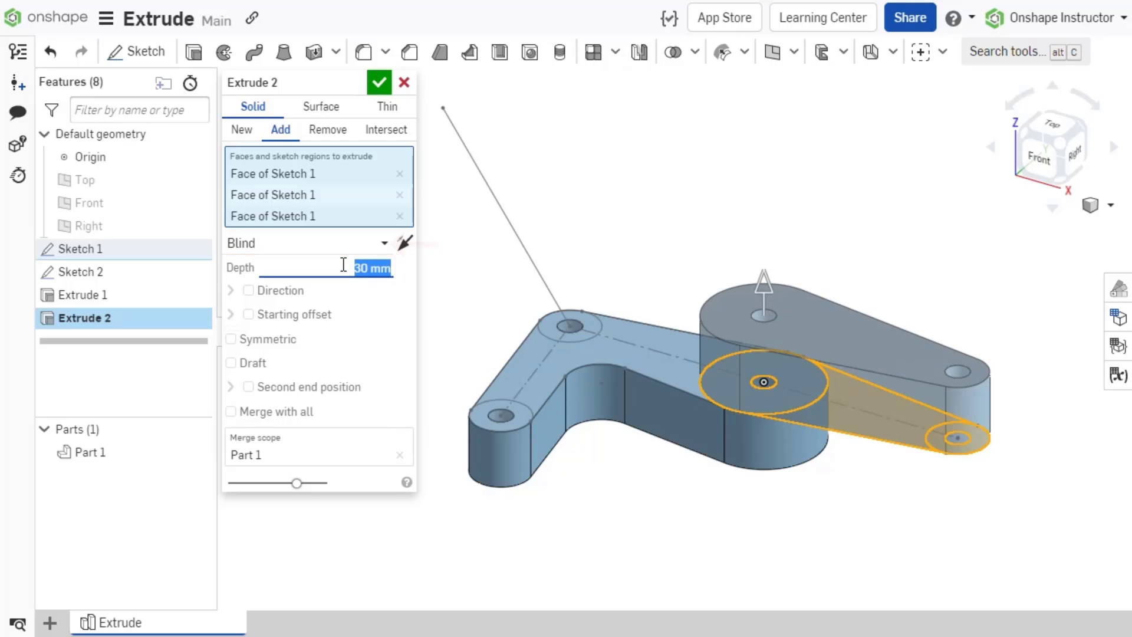
{"action": "left_click", "coordinate": [377, 258]}
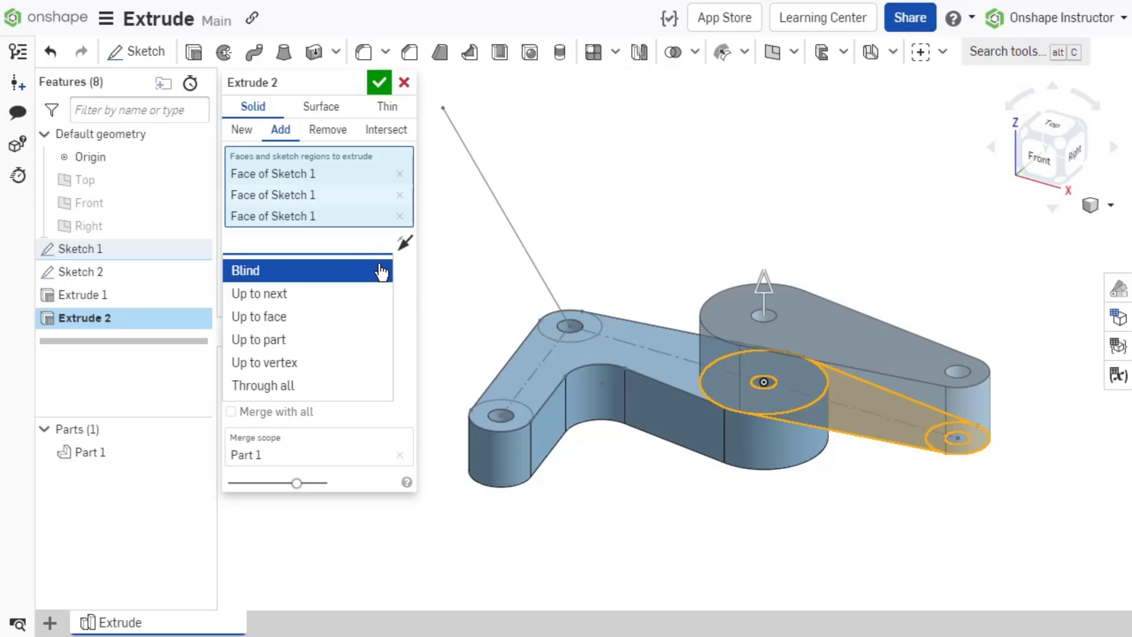
{"action": "left_click", "coordinate": [379, 270]}
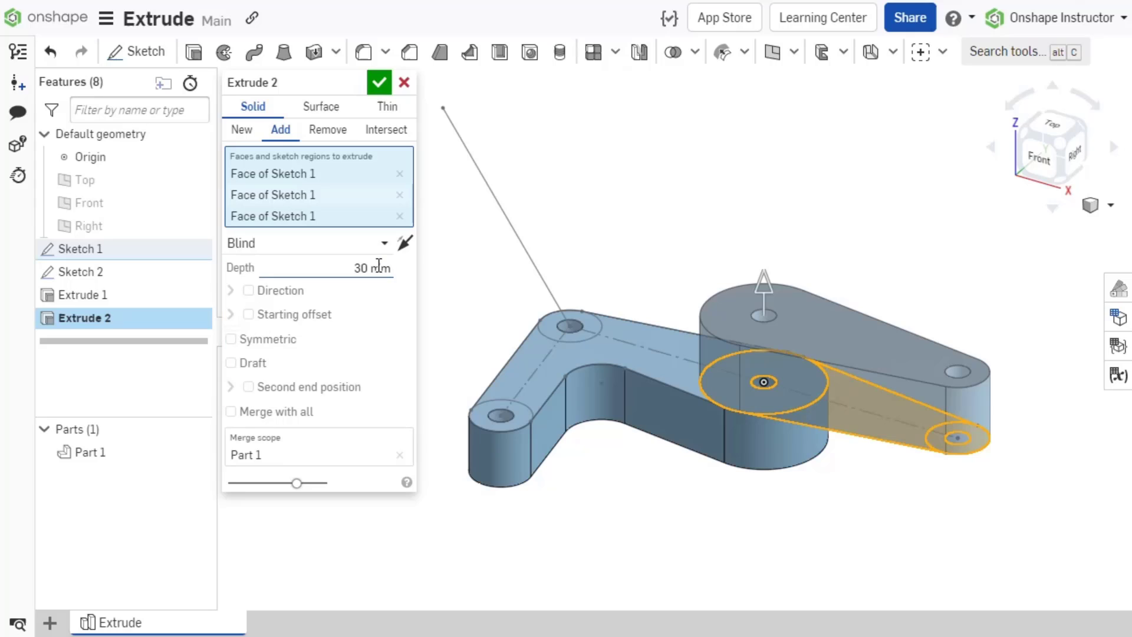
{"action": "left_click", "coordinate": [407, 253]}
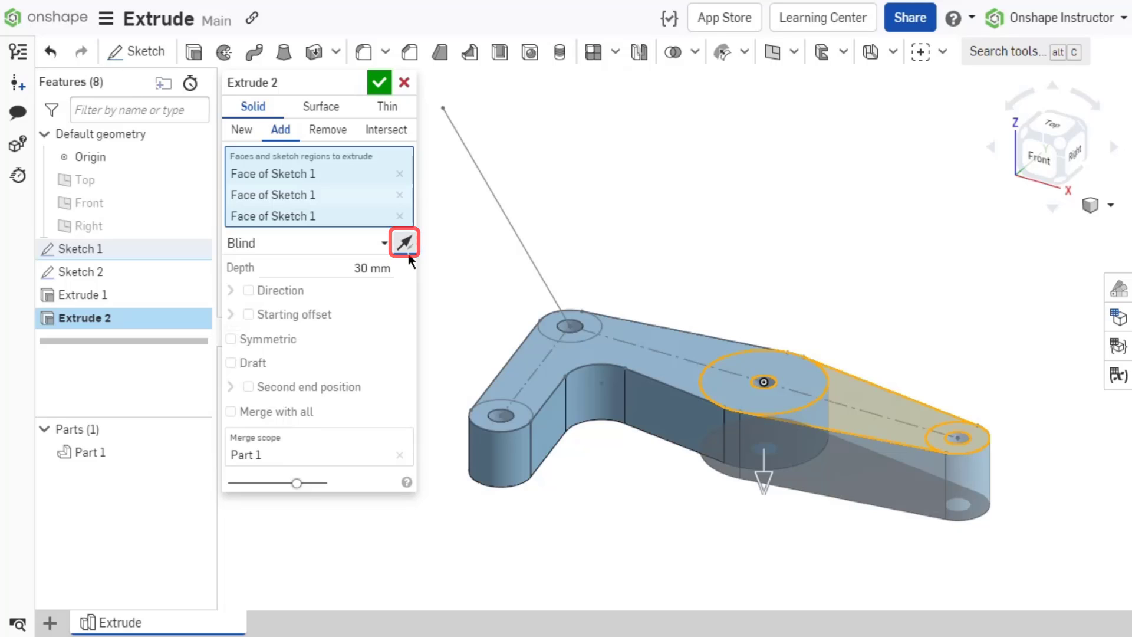
{"action": "left_click", "coordinate": [408, 255]}
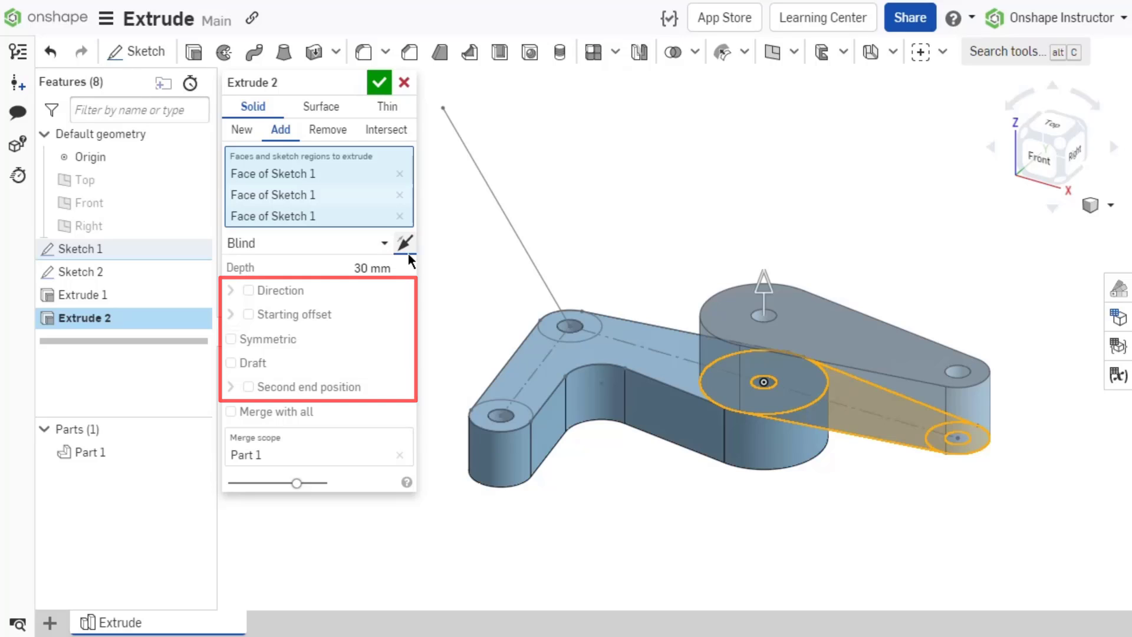
Step: Enable a custom direction and test a sketch line, a part edge and a sketch face
{"action": "left_click", "coordinate": [248, 290]}
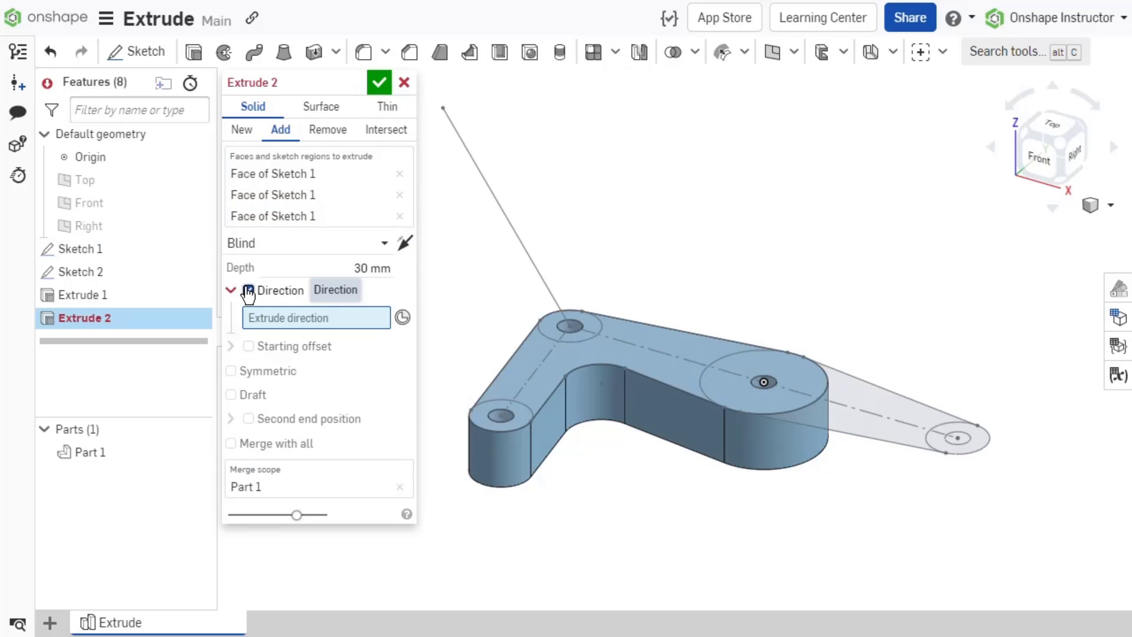
{"action": "left_click", "coordinate": [511, 232]}
{"action": "left_click", "coordinate": [376, 334]}
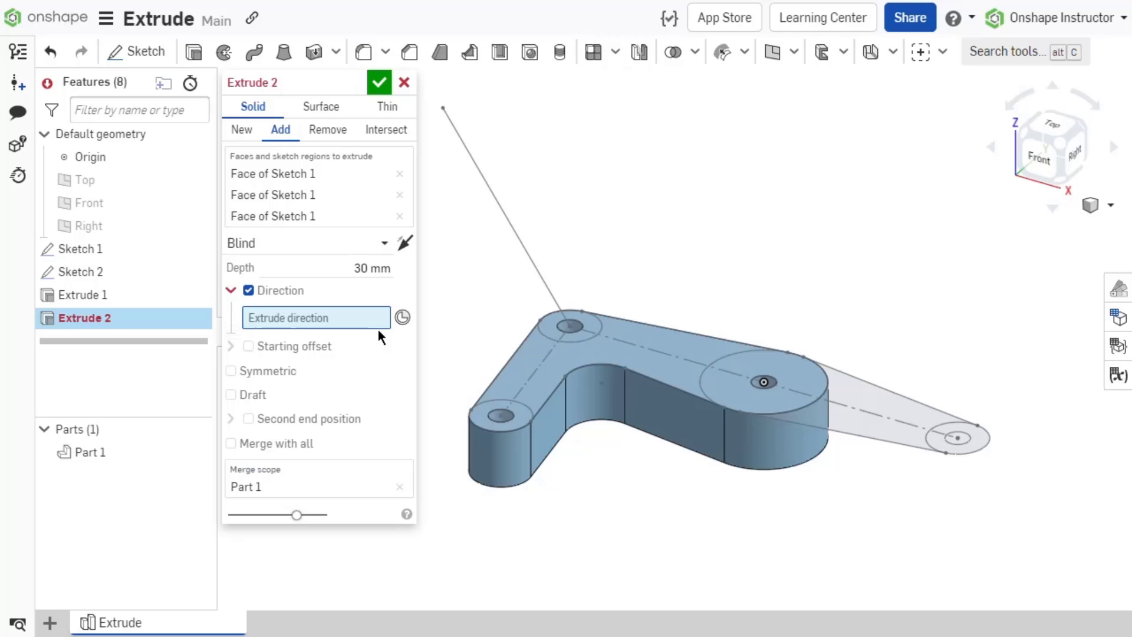
{"action": "left_click", "coordinate": [628, 387]}
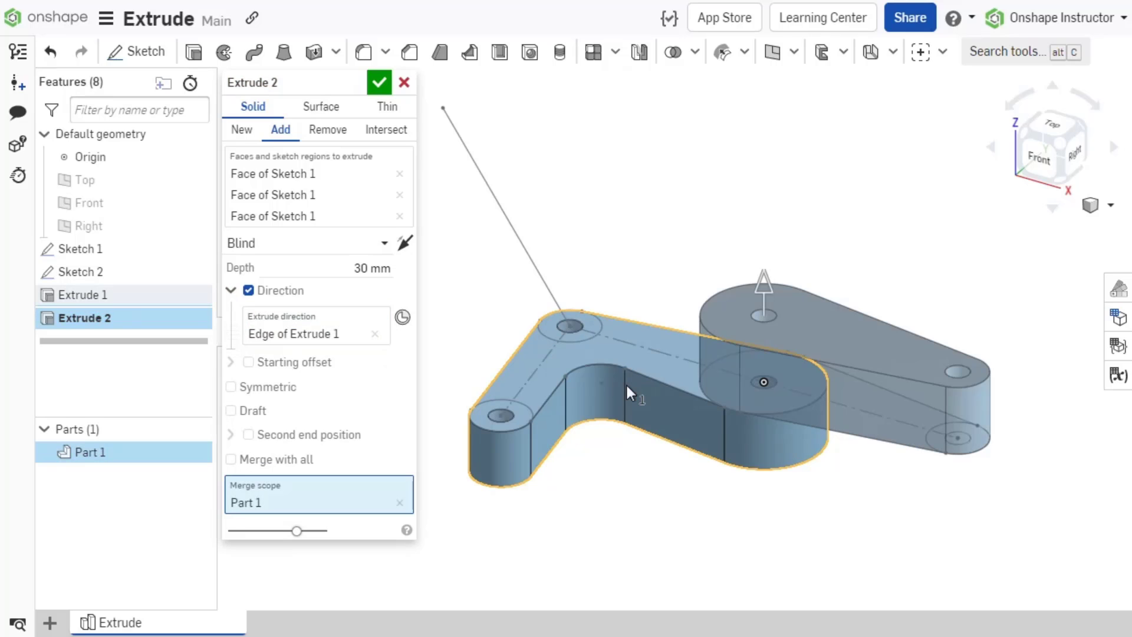
{"action": "left_click", "coordinate": [375, 334]}
{"action": "left_click", "coordinate": [613, 348]}
{"action": "left_click", "coordinate": [375, 334]}
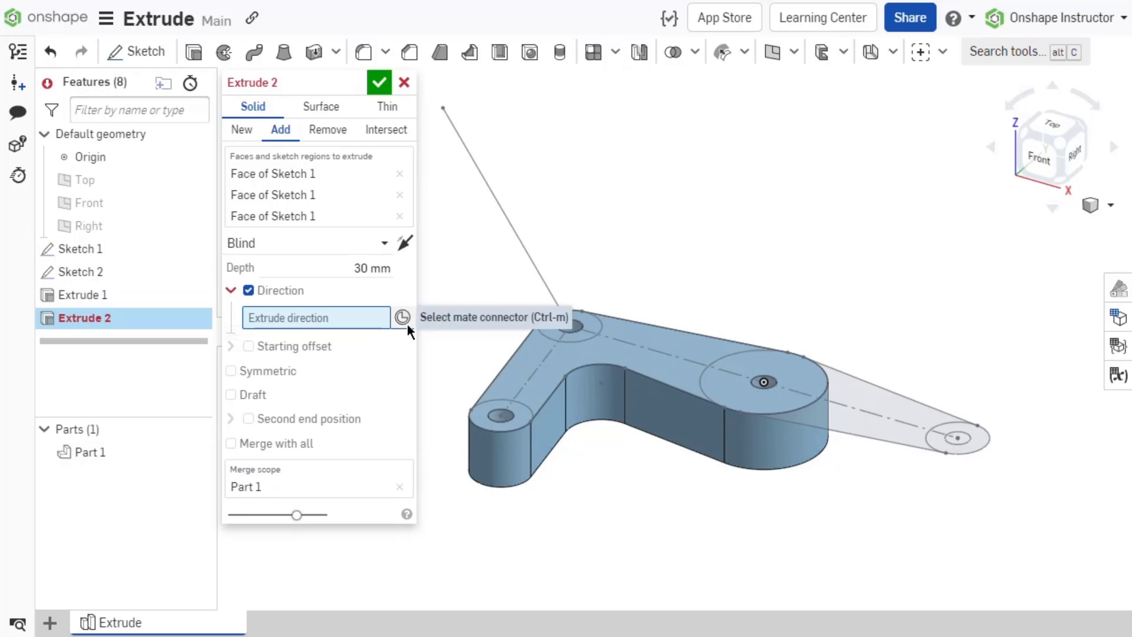
Step: Place a mate connector at the hole centre rotated 15° about Y, then use Plane 1 as direction
{"action": "left_click", "coordinate": [402, 317]}
{"action": "left_click", "coordinate": [557, 328]}
{"action": "left_click", "coordinate": [357, 334]}
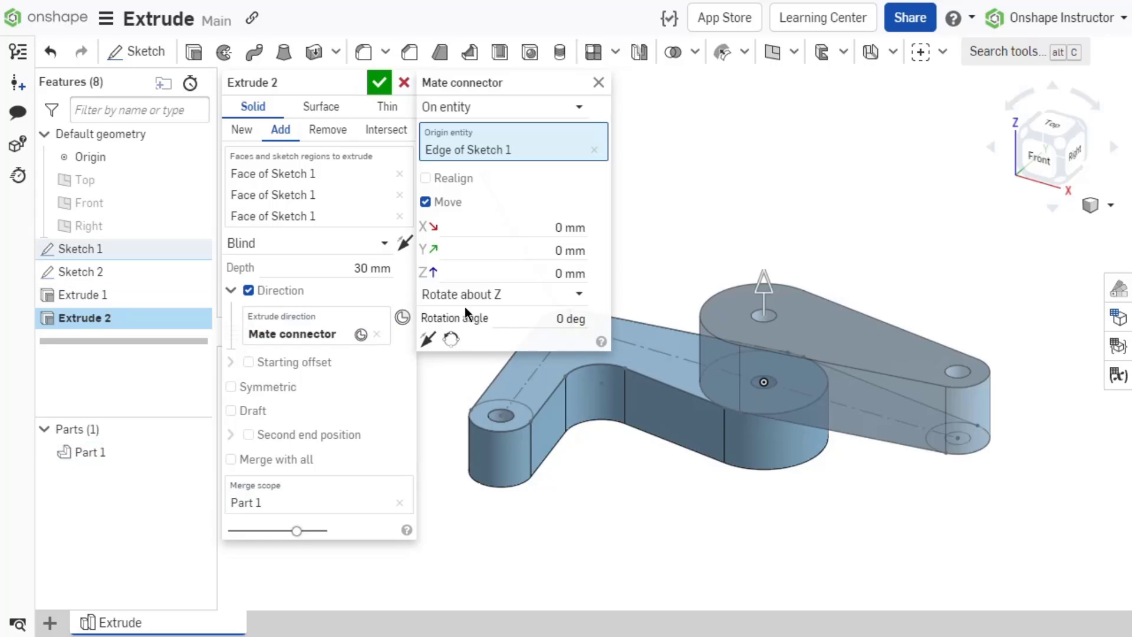
{"action": "left_click", "coordinate": [472, 294]}
{"action": "left_click", "coordinate": [466, 339]}
{"action": "left_click", "coordinate": [498, 318]}
{"action": "type", "text": "15"}
{"action": "key", "text": "Return"}
{"action": "left_click", "coordinate": [599, 82]}
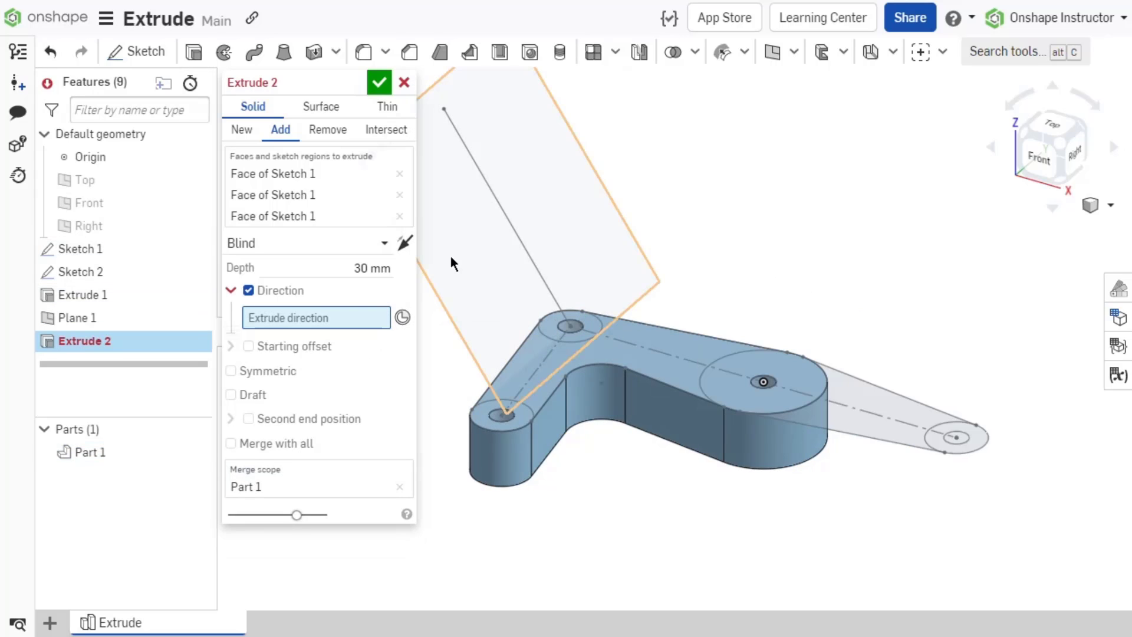
{"action": "left_click", "coordinate": [450, 256]}
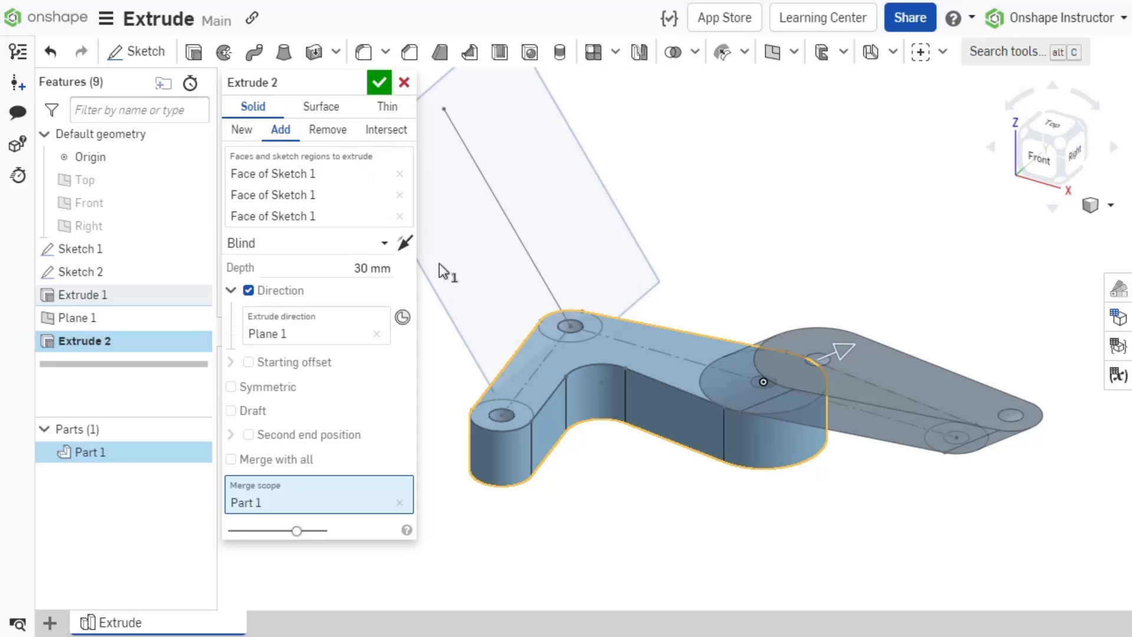
Step: Remove the Plane 1 custom direction and set a 30 mm starting offset
{"action": "left_click", "coordinate": [376, 334]}
{"action": "left_click", "coordinate": [249, 292]}
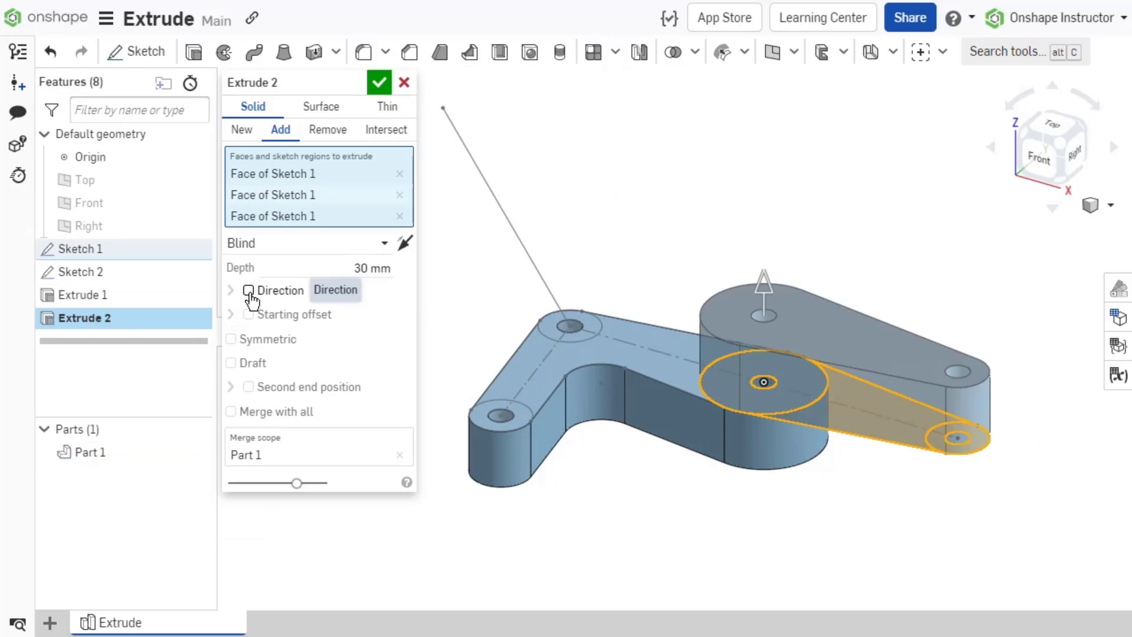
{"action": "left_click", "coordinate": [249, 313]}
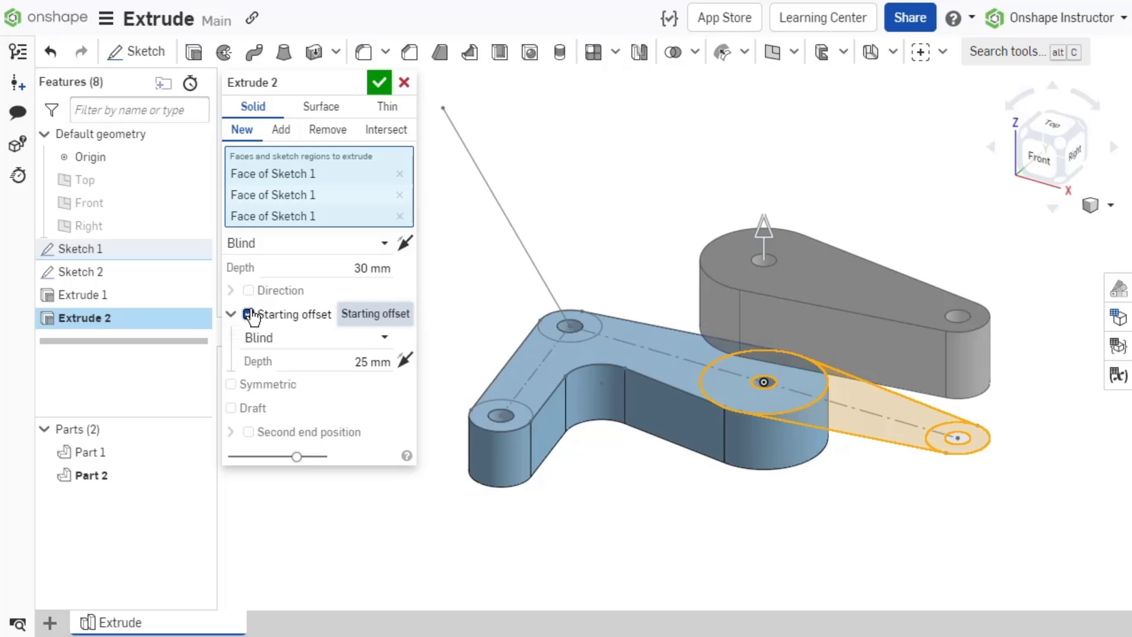
{"action": "left_click", "coordinate": [323, 356]}
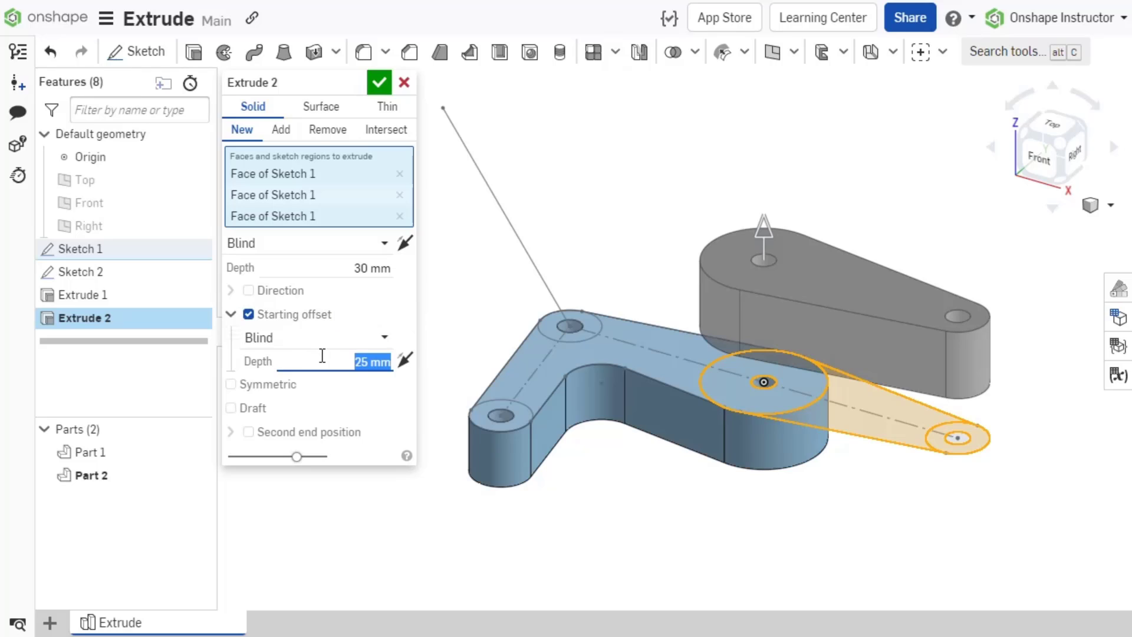
{"action": "type", "text": "30"}
{"action": "key", "text": "Return"}
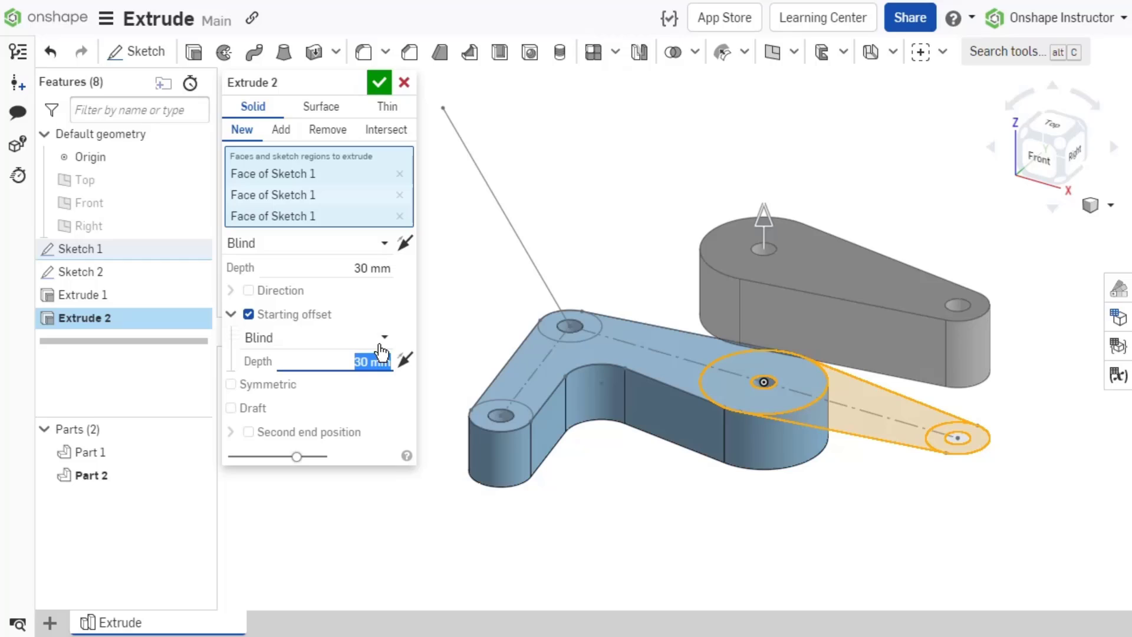
Step: Bound the starting offset at the Sketch 2 line's endpoint, then turn the offset off
{"action": "left_click", "coordinate": [384, 341]}
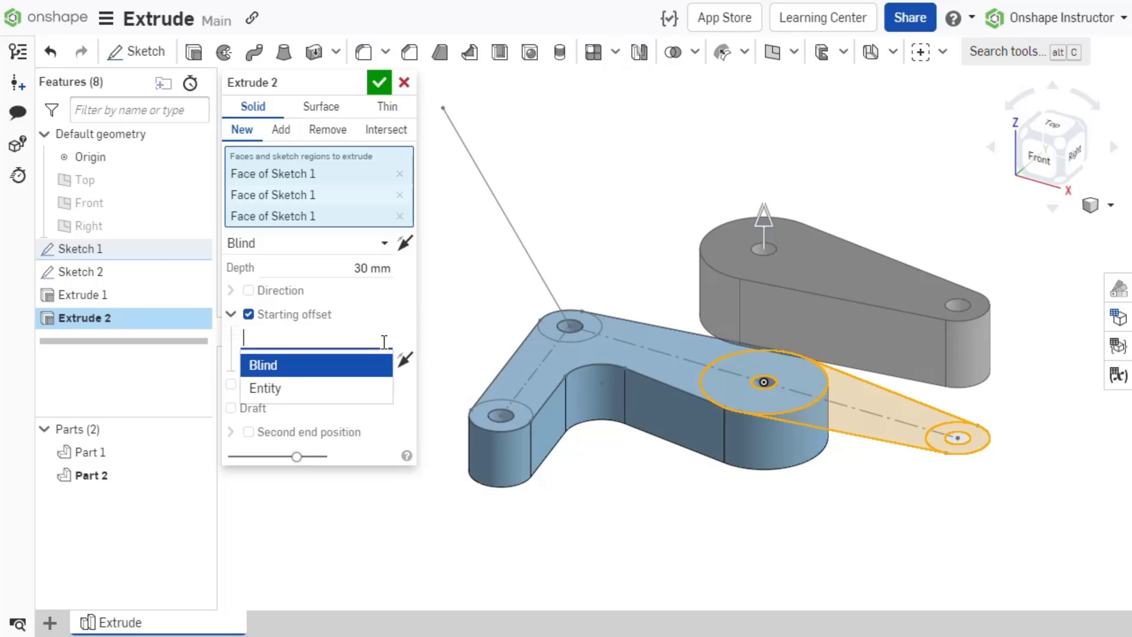
{"action": "left_click", "coordinate": [382, 389]}
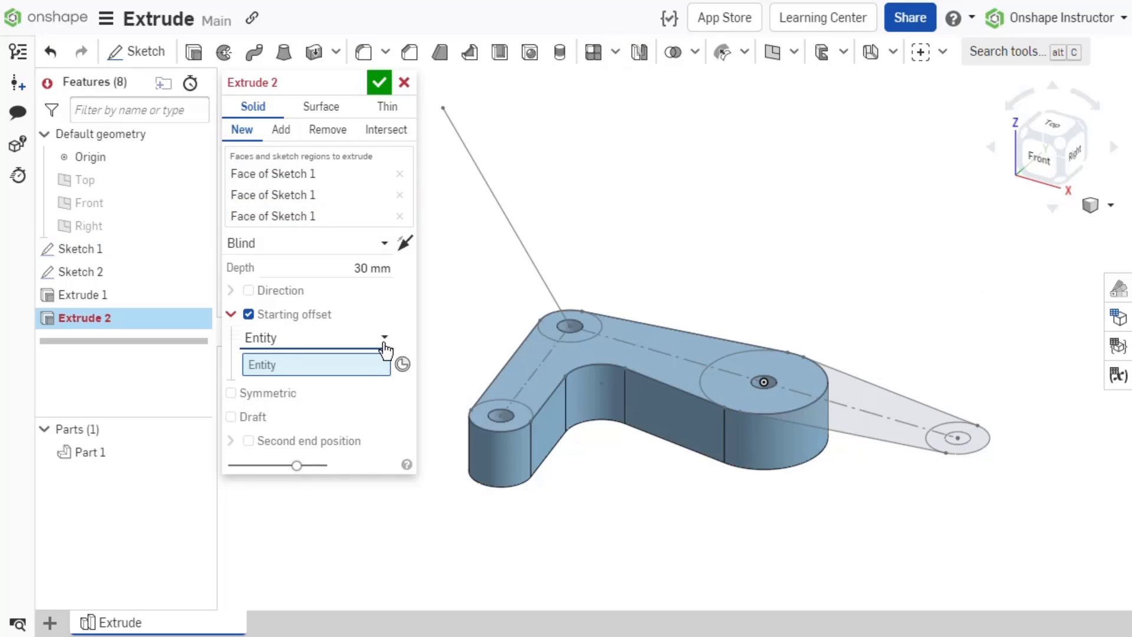
{"action": "left_click", "coordinate": [443, 107]}
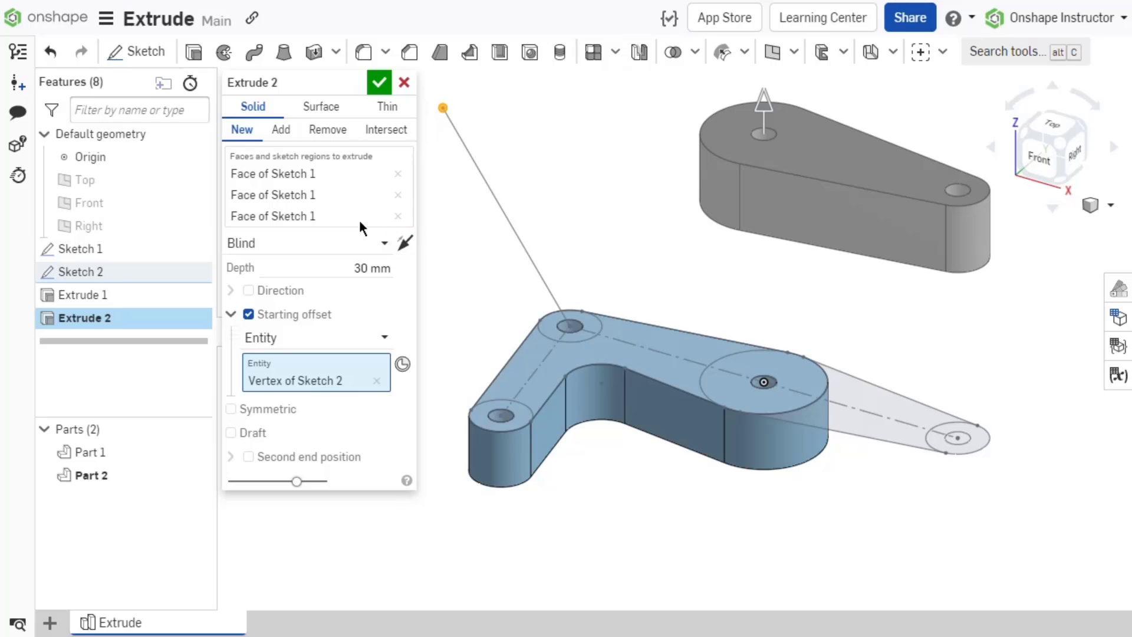
{"action": "left_click", "coordinate": [250, 316]}
Step: Try Symmetric and a flipped 5° draft, then switch both off
{"action": "left_click", "coordinate": [231, 339]}
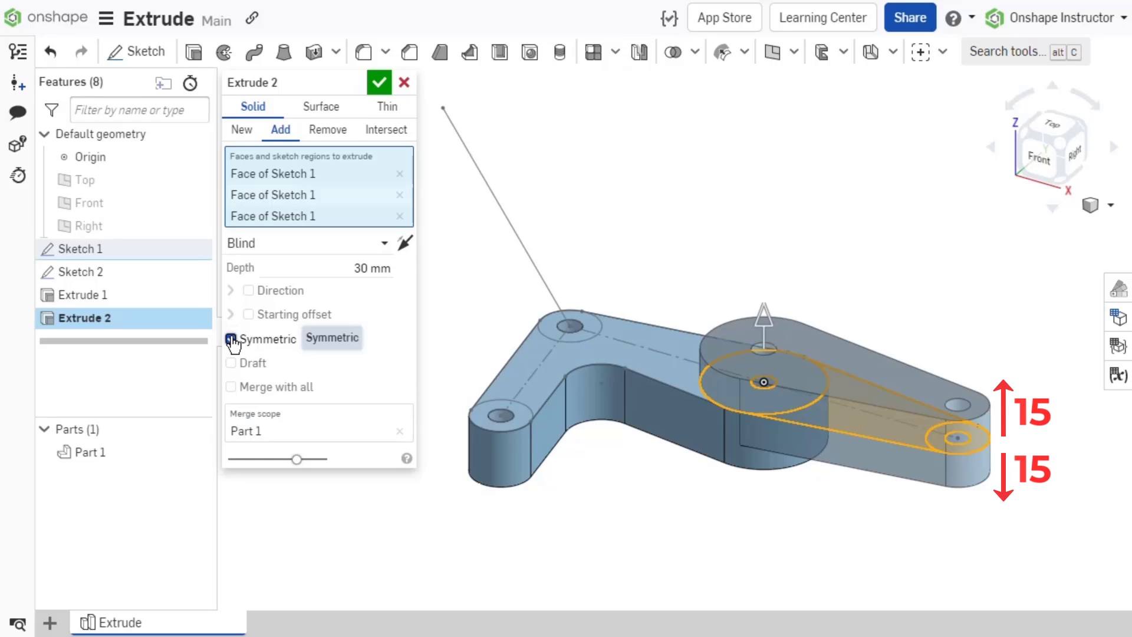
{"action": "left_click", "coordinate": [230, 339]}
{"action": "left_click", "coordinate": [231, 364]}
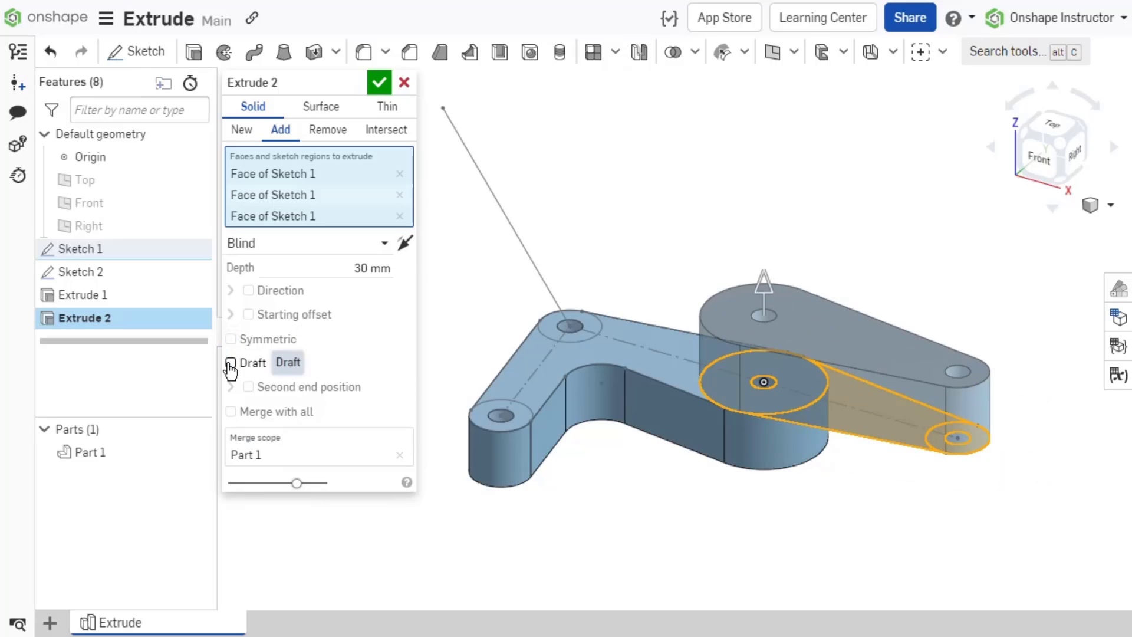
{"action": "left_click", "coordinate": [308, 364]}
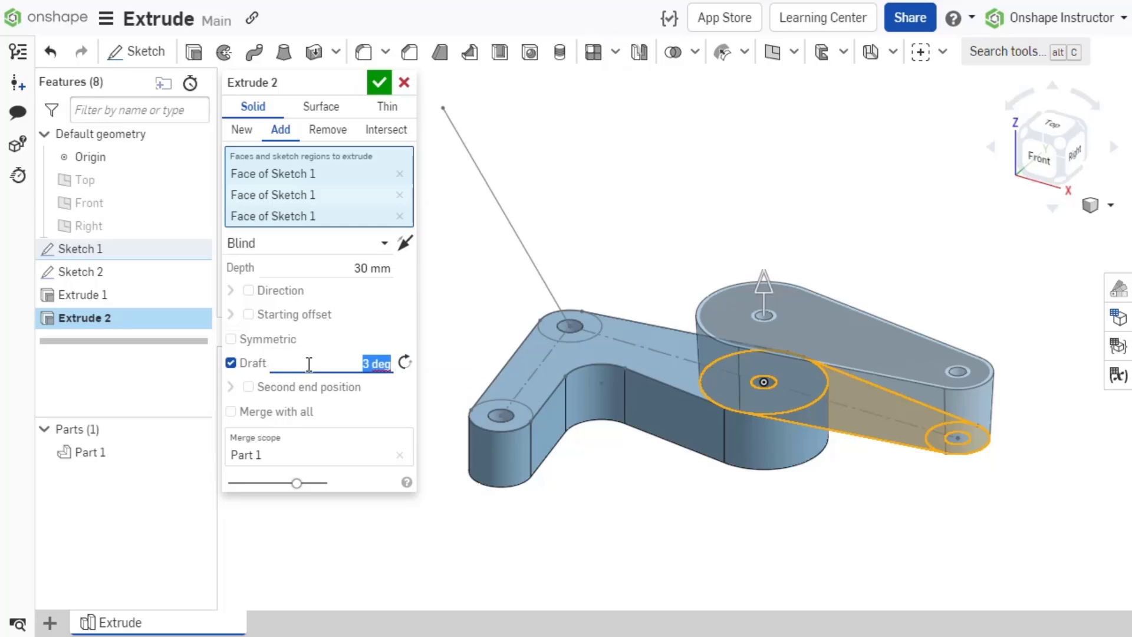
{"action": "type", "text": "5"}
{"action": "key", "text": "Return"}
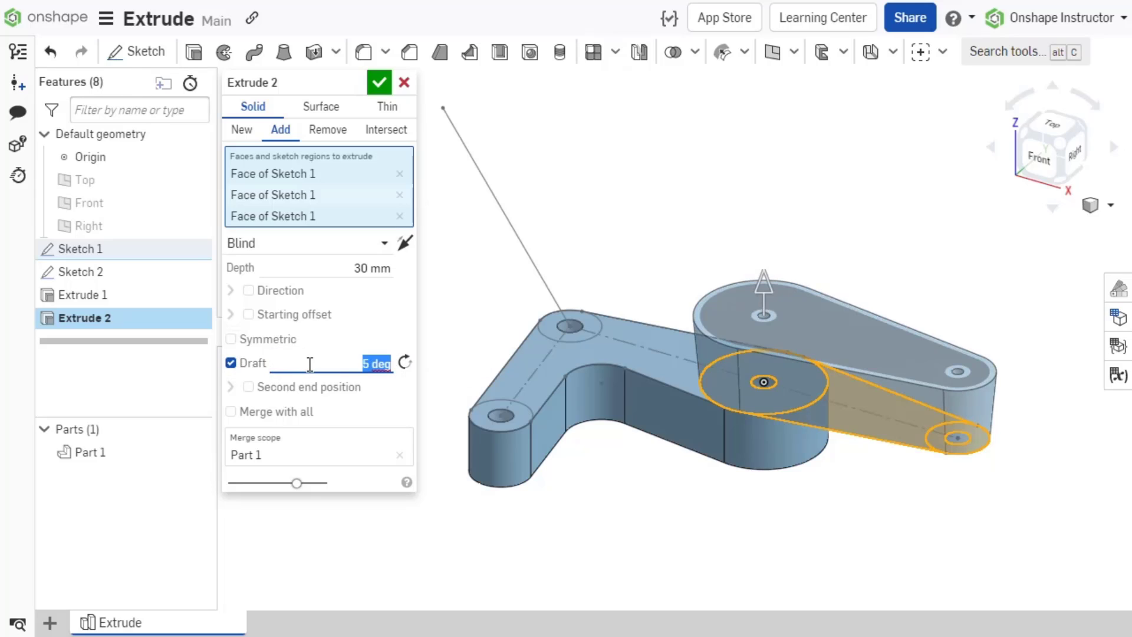
{"action": "left_click", "coordinate": [408, 367]}
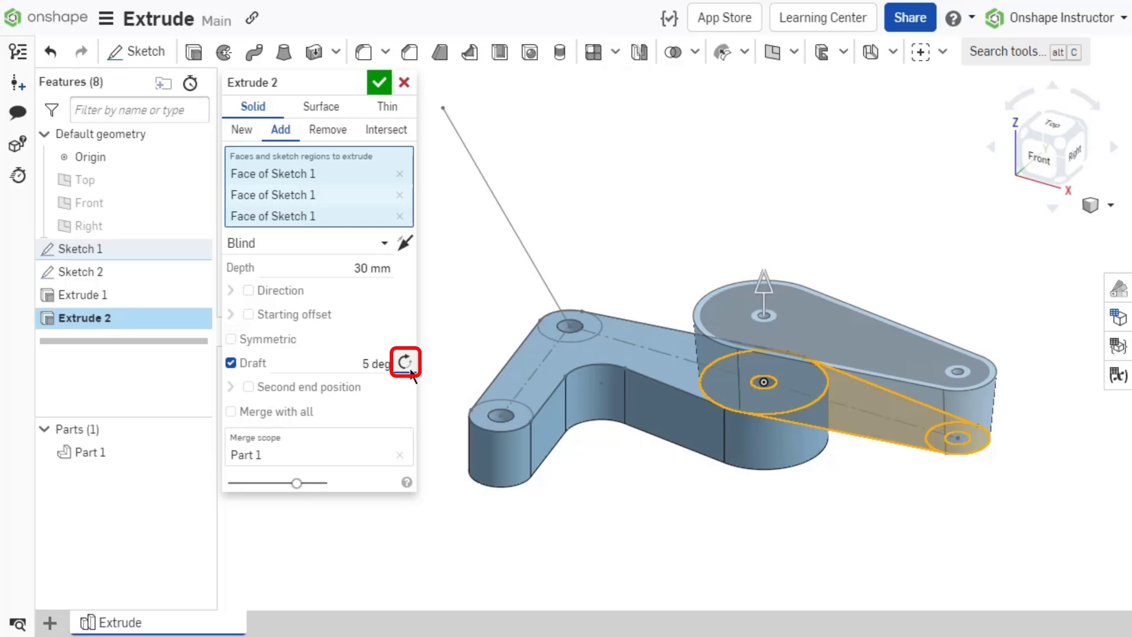
{"action": "left_click", "coordinate": [231, 362]}
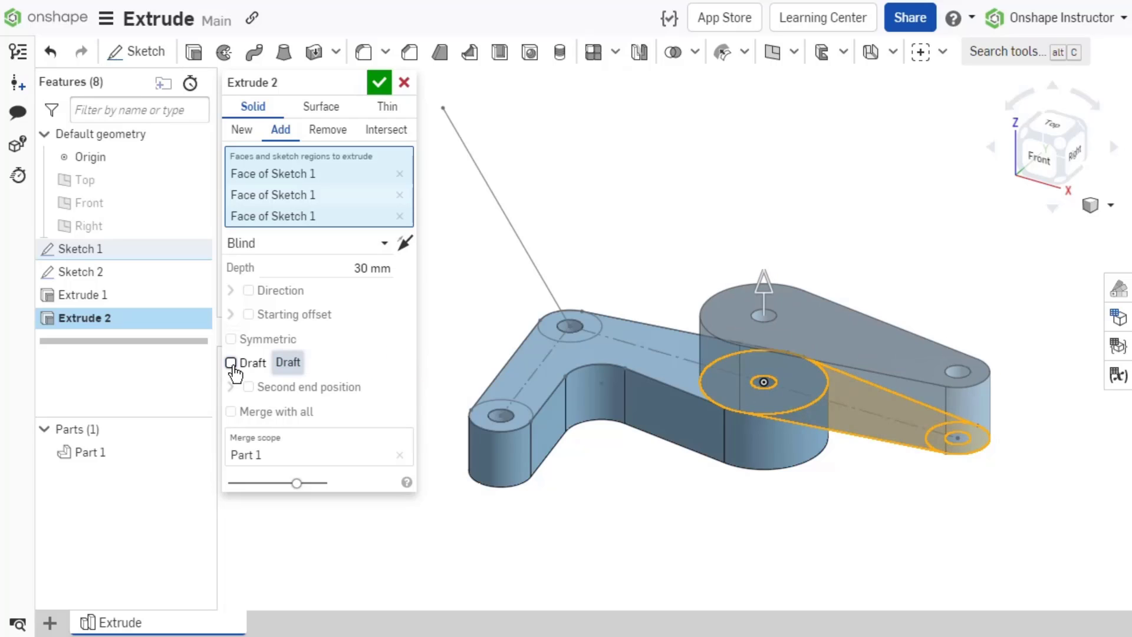
{"action": "left_click", "coordinate": [248, 389]}
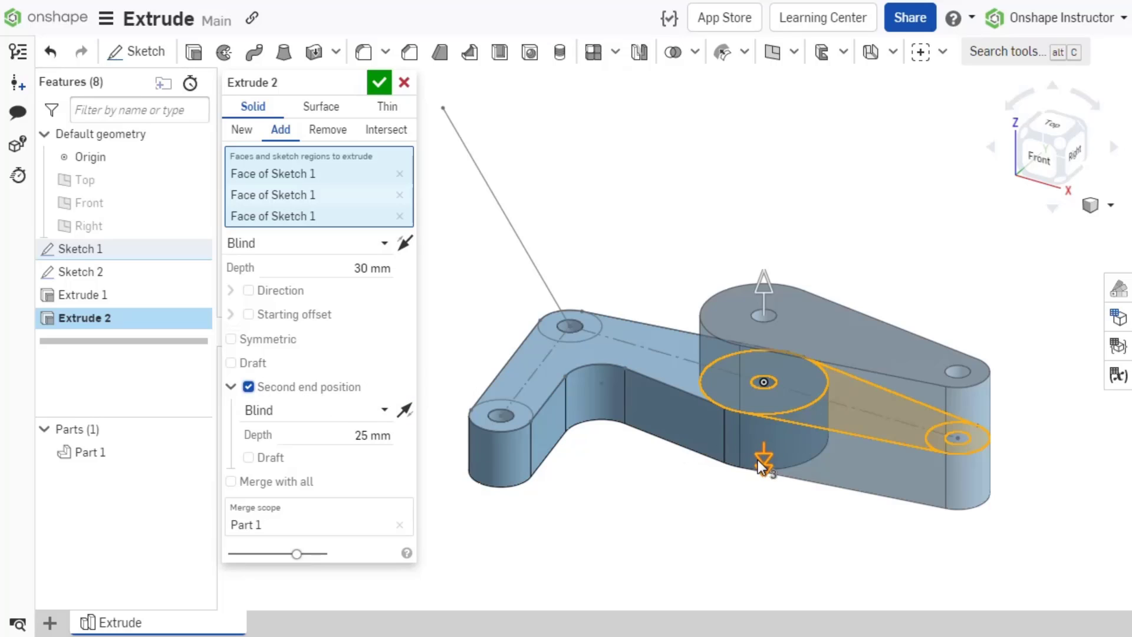
{"action": "left_click_drag", "start_coordinate": [762, 466], "coordinate": [765, 411]}
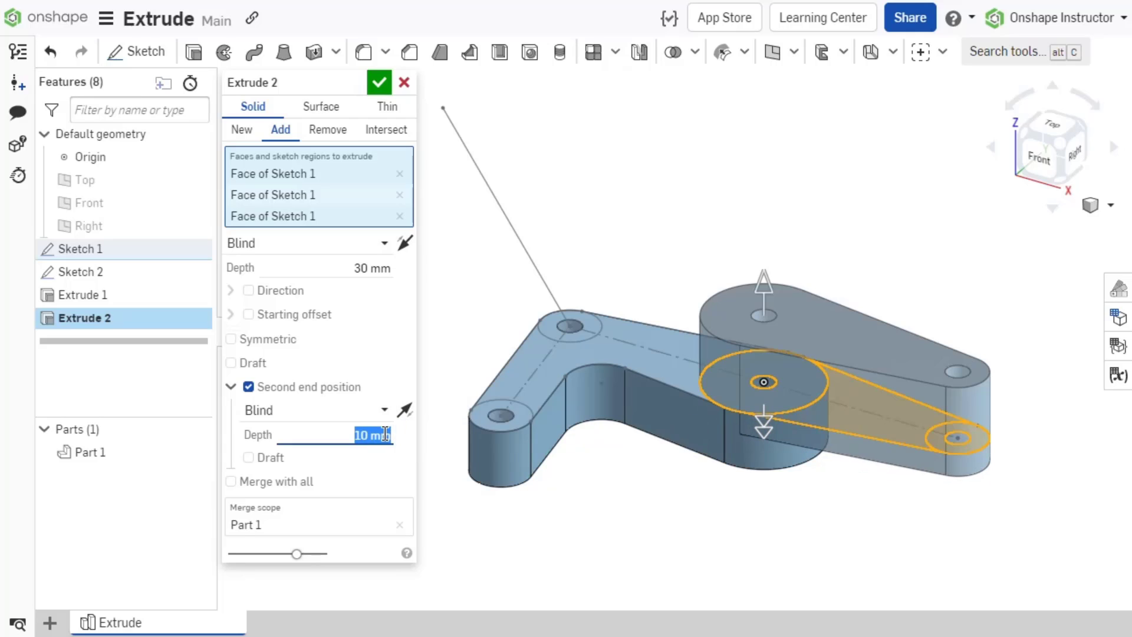
{"action": "type", "text": "8"}
{"action": "key", "text": "Return"}
{"action": "scroll", "coordinate": [384, 434], "scroll_direction": "up", "scroll_amount": 18}
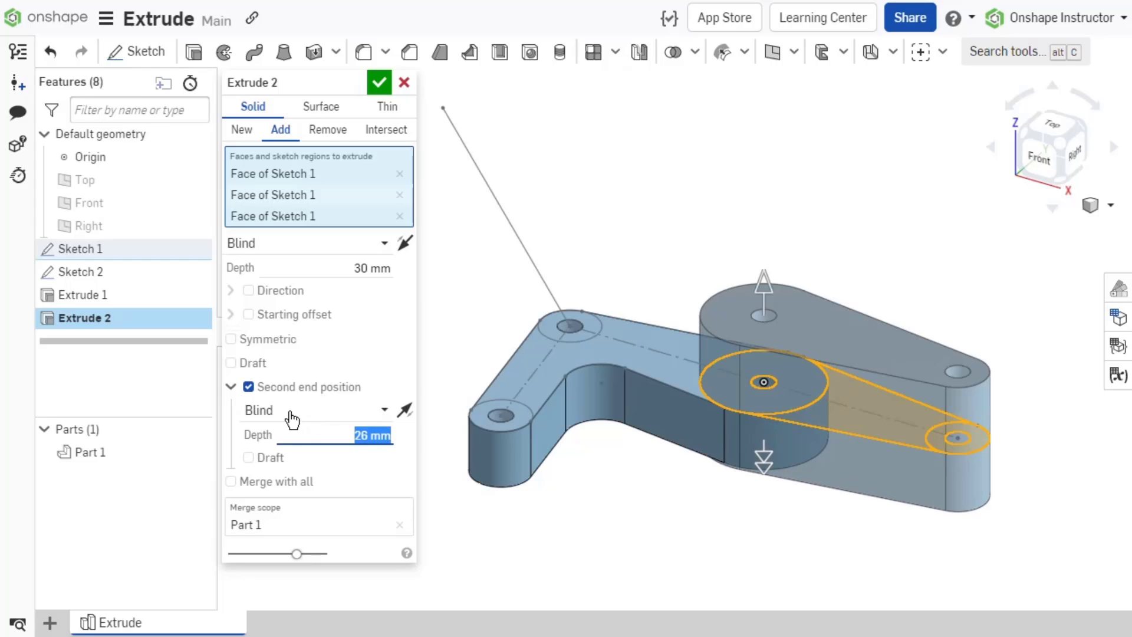
{"action": "left_click", "coordinate": [249, 388]}
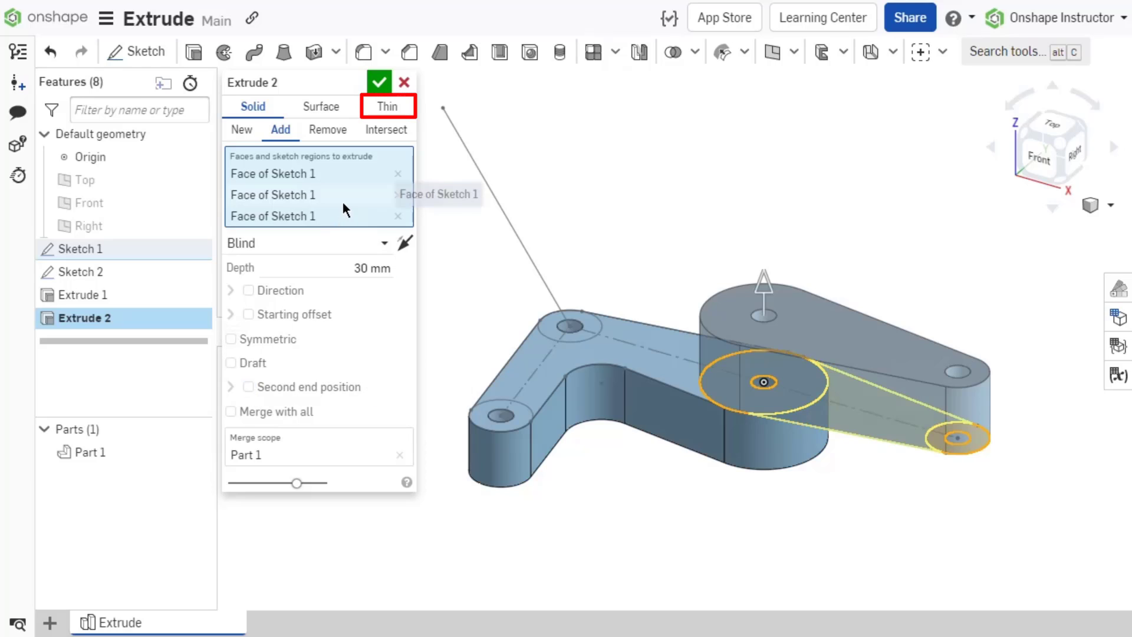
Step: Switch to a thin extrude, hide Sketch 1 and select Extrude 1's top face
{"action": "key", "text": "space"}
{"action": "left_click", "coordinate": [386, 112]}
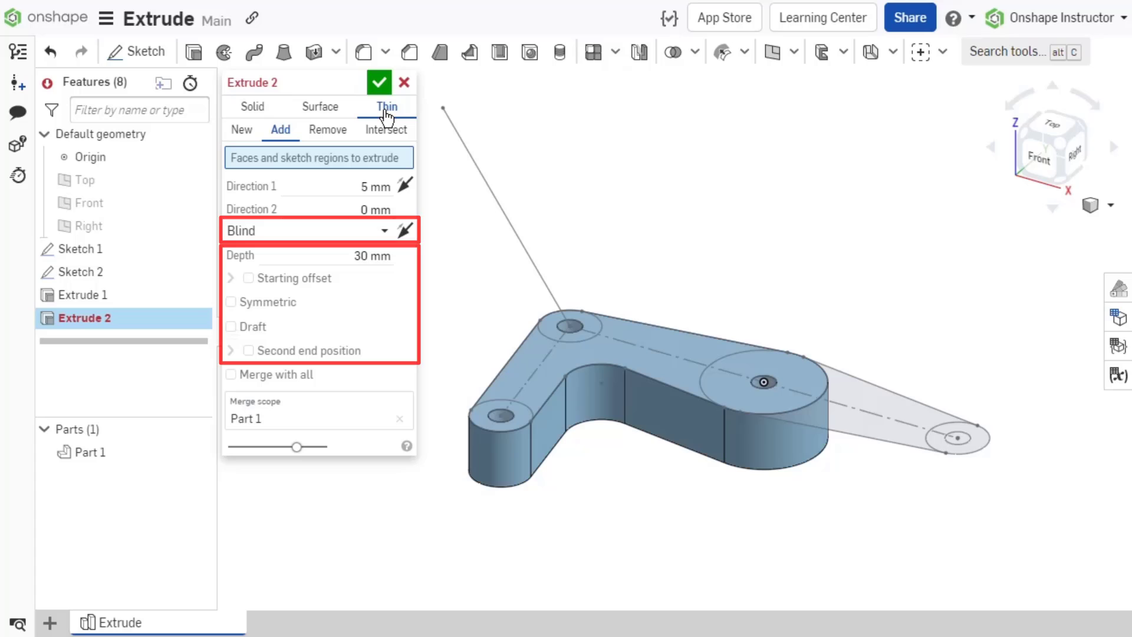
{"action": "left_click", "coordinate": [931, 444]}
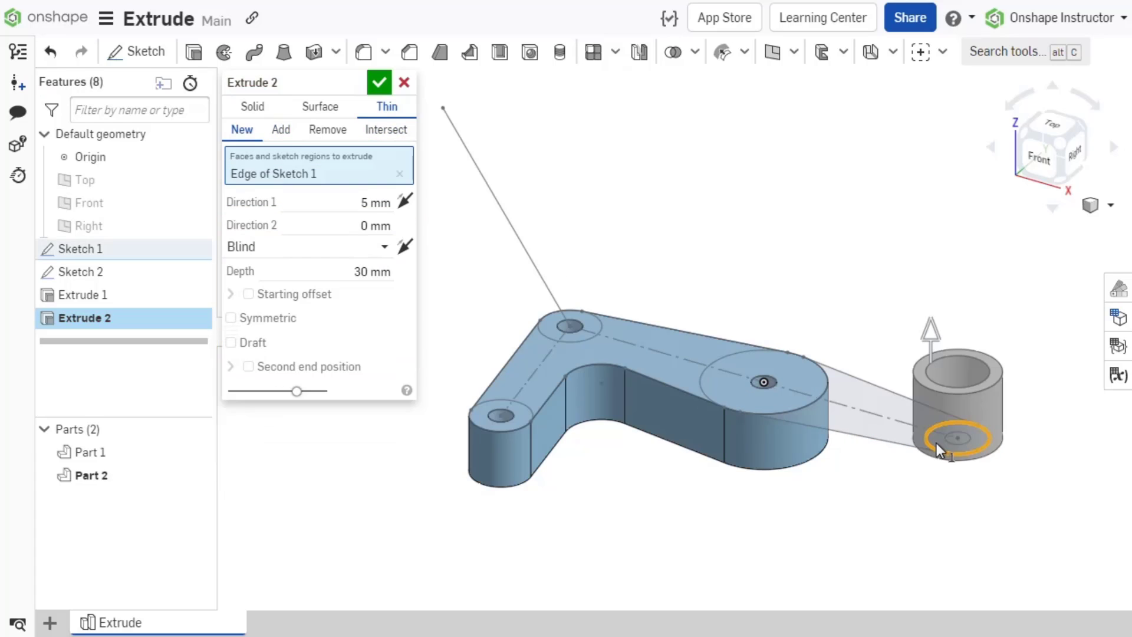
{"action": "left_click", "coordinate": [929, 444]}
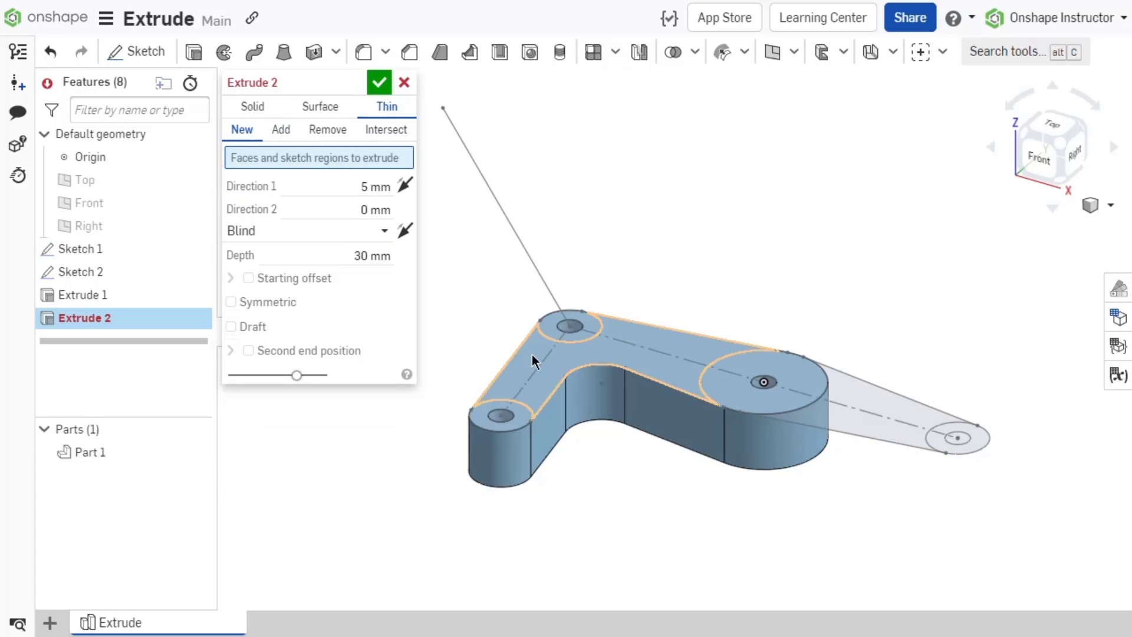
{"action": "left_click", "coordinate": [198, 247]}
{"action": "left_click", "coordinate": [639, 349]}
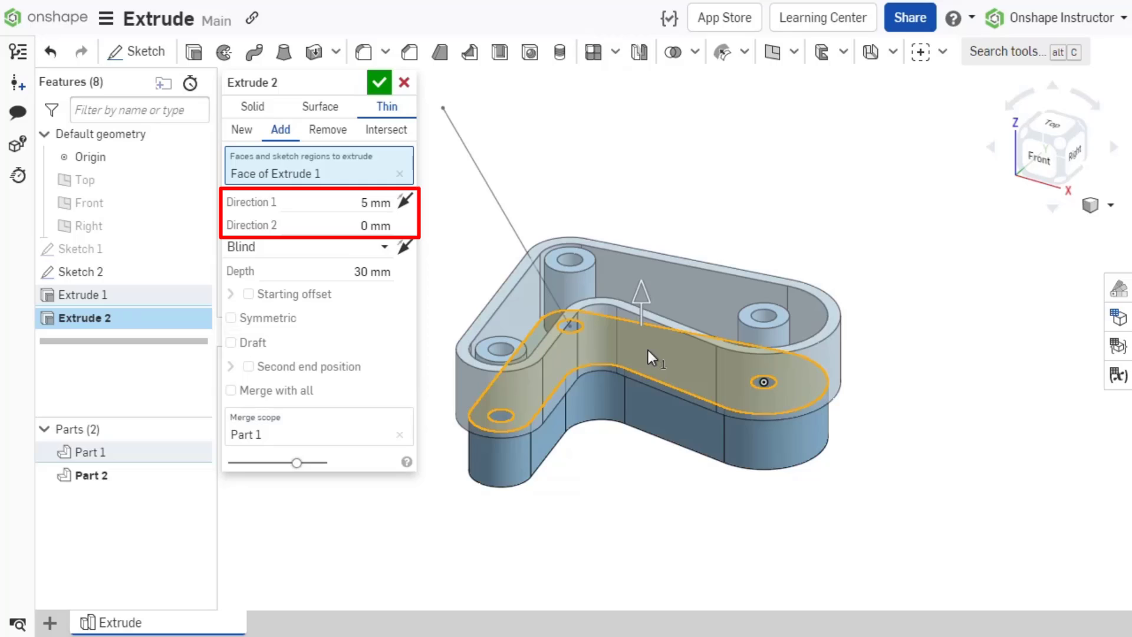
Step: Set the wall thicknesses to 3 mm and 1 mm and flip the wall side
{"action": "left_click", "coordinate": [352, 202]}
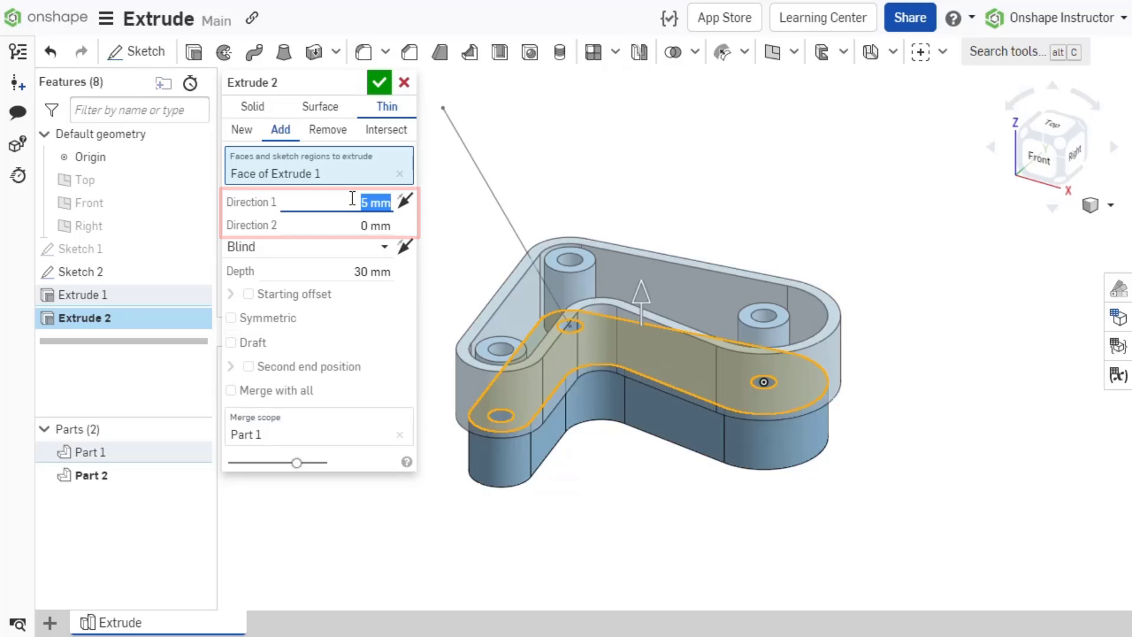
{"action": "key", "text": "Return"}
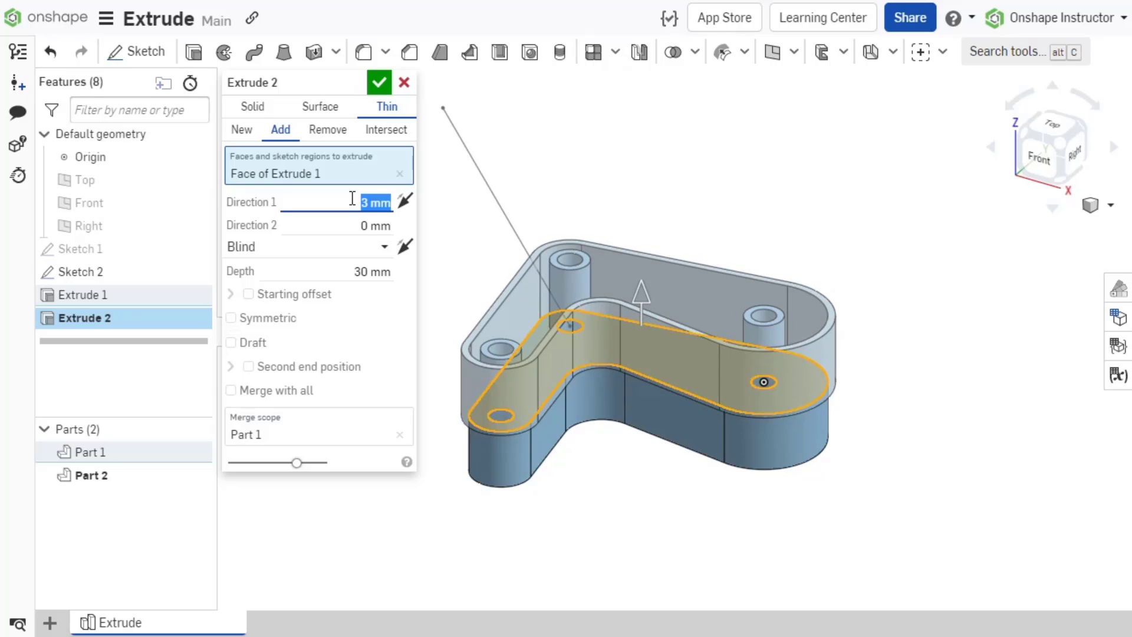
{"action": "left_click", "coordinate": [346, 230]}
{"action": "type", "text": "1"}
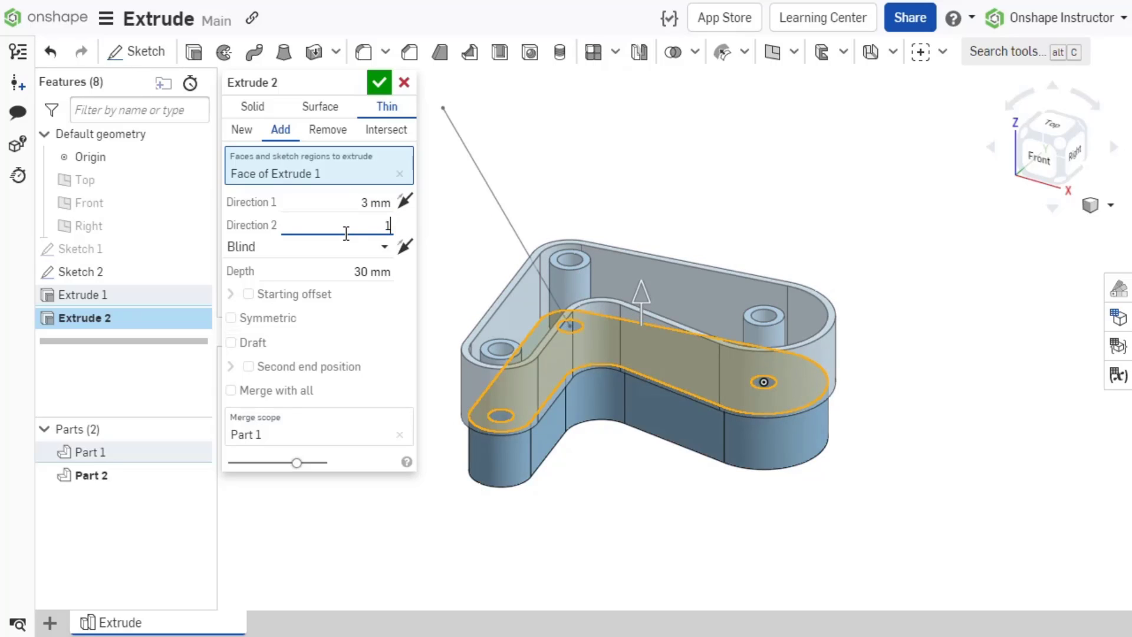
{"action": "key", "text": "Return"}
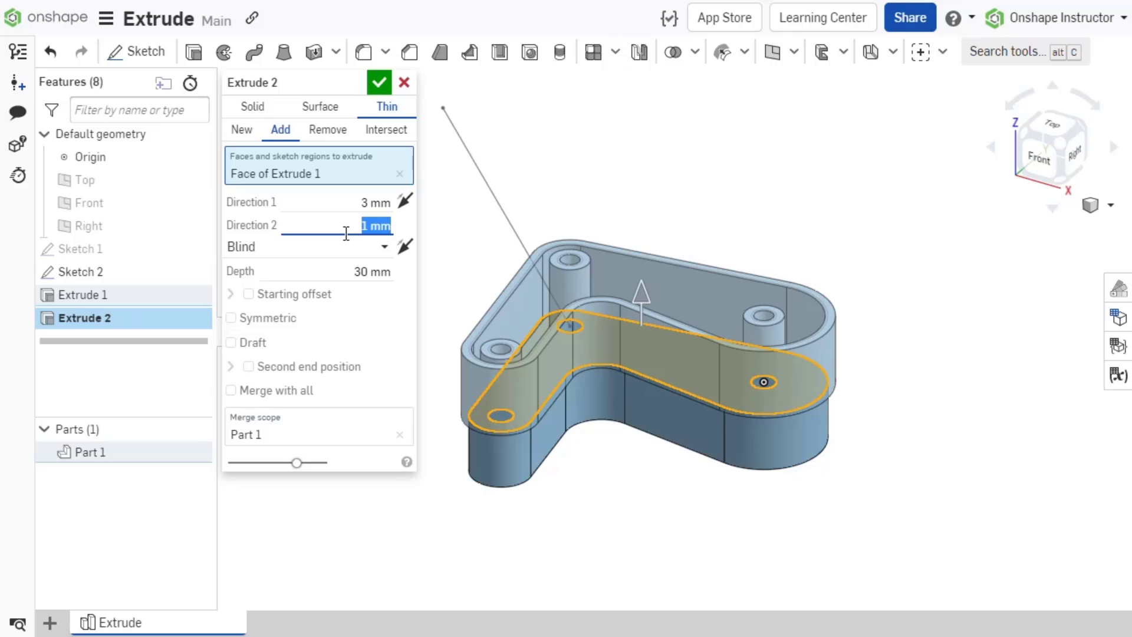
{"action": "left_click", "coordinate": [404, 201]}
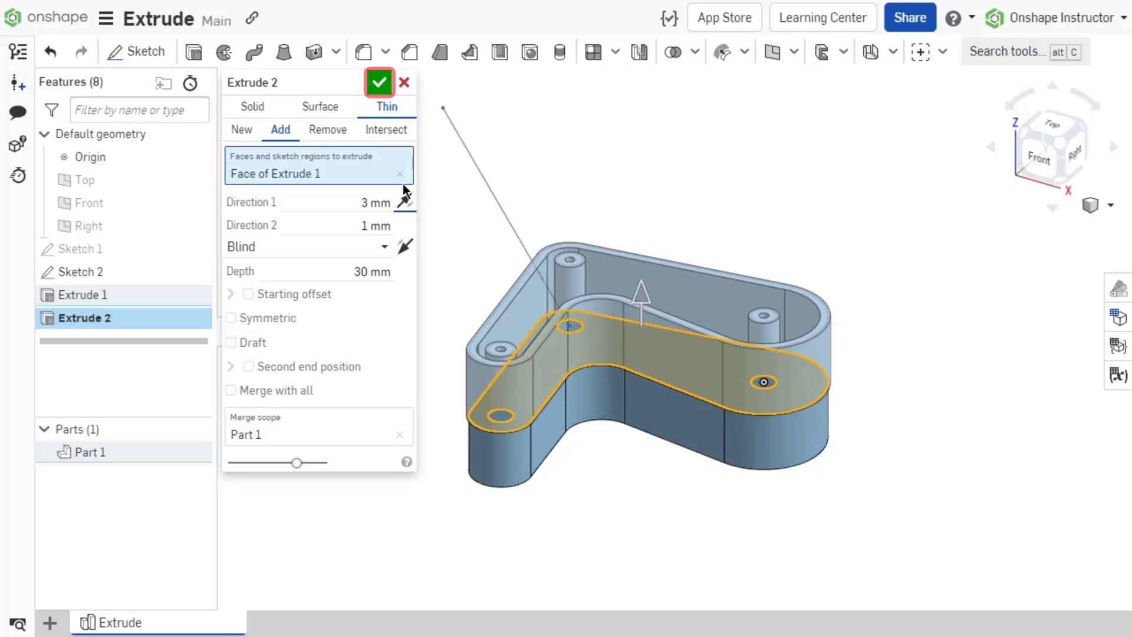
Step: Accept Extrude 2, committing the 30 mm thin wall to Part 1
{"action": "left_click", "coordinate": [380, 89]}
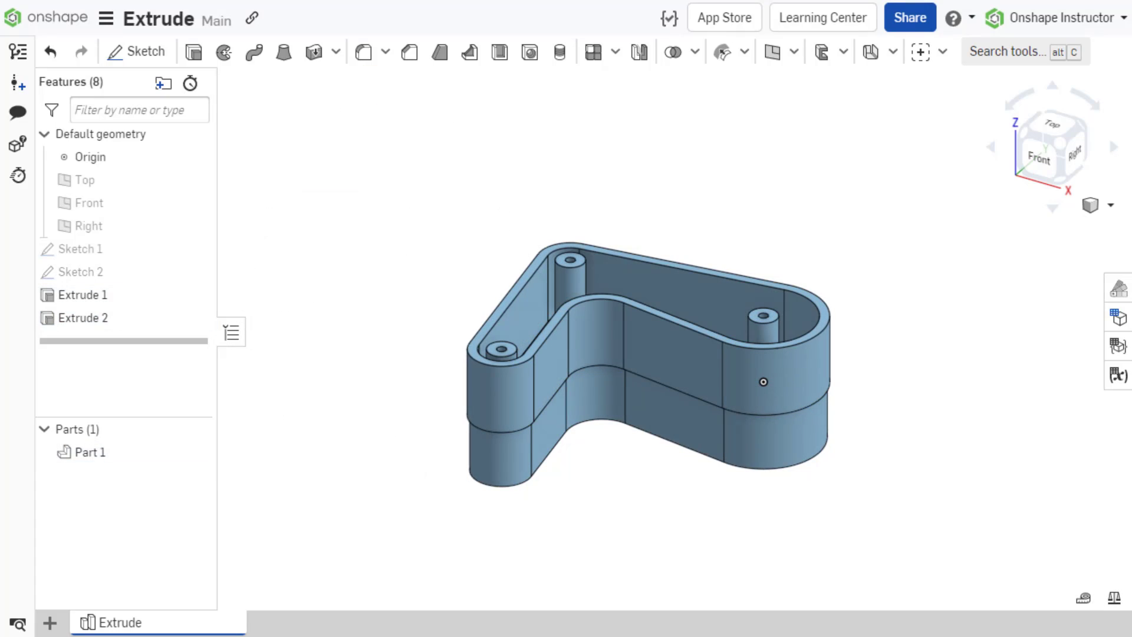